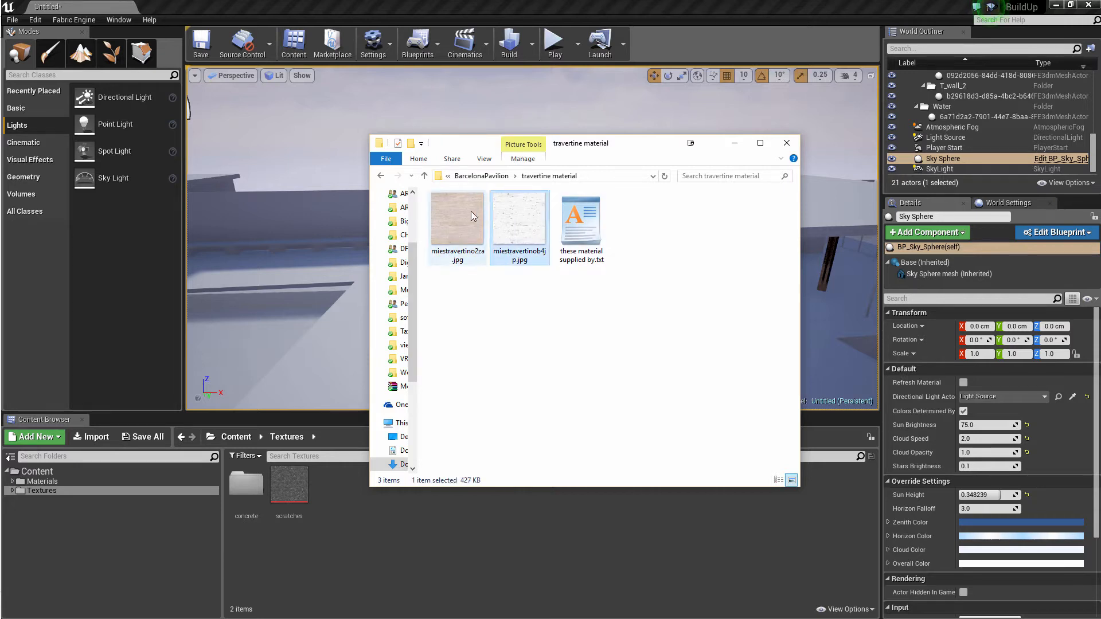
# Import miestravertino2za.jpg and miestravertinob4jp.jpg from the travertine material folder into the project's Textures folder.
pyautogui.moveTo(543, 313); pyautogui.dragTo(432, 192)
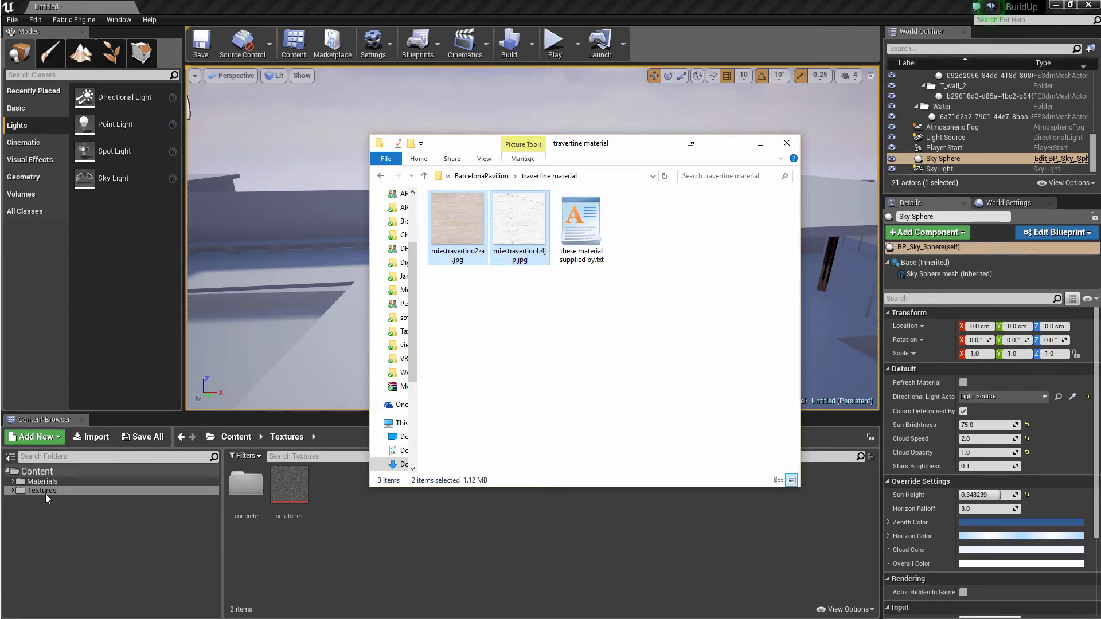
pyautogui.rightClick(42, 491)
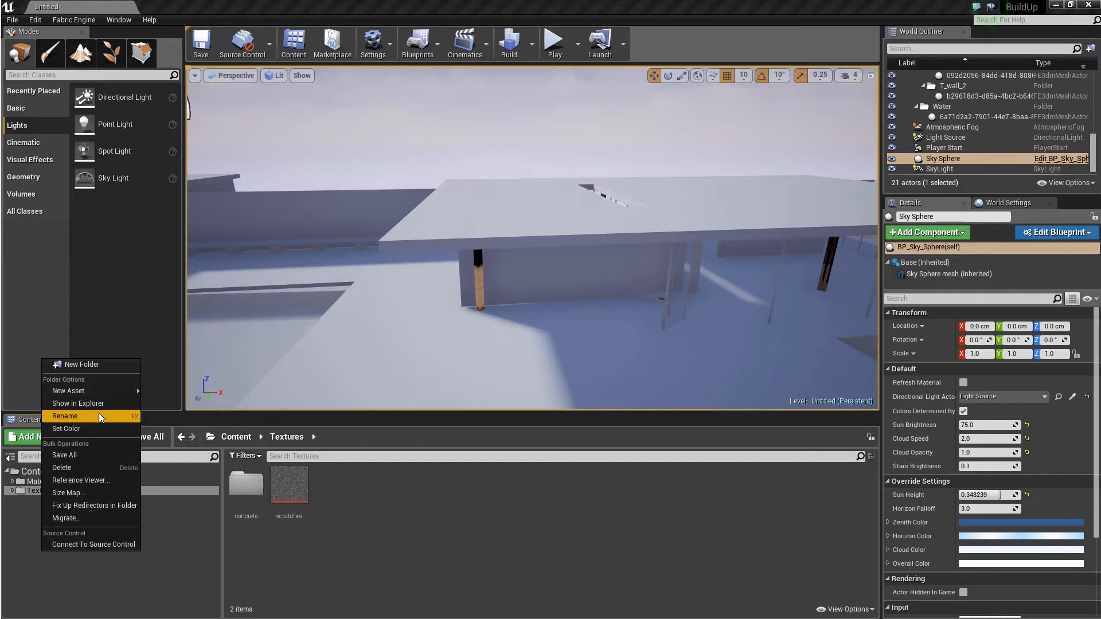
pyautogui.moveTo(103, 390)
pyautogui.click(74, 580)
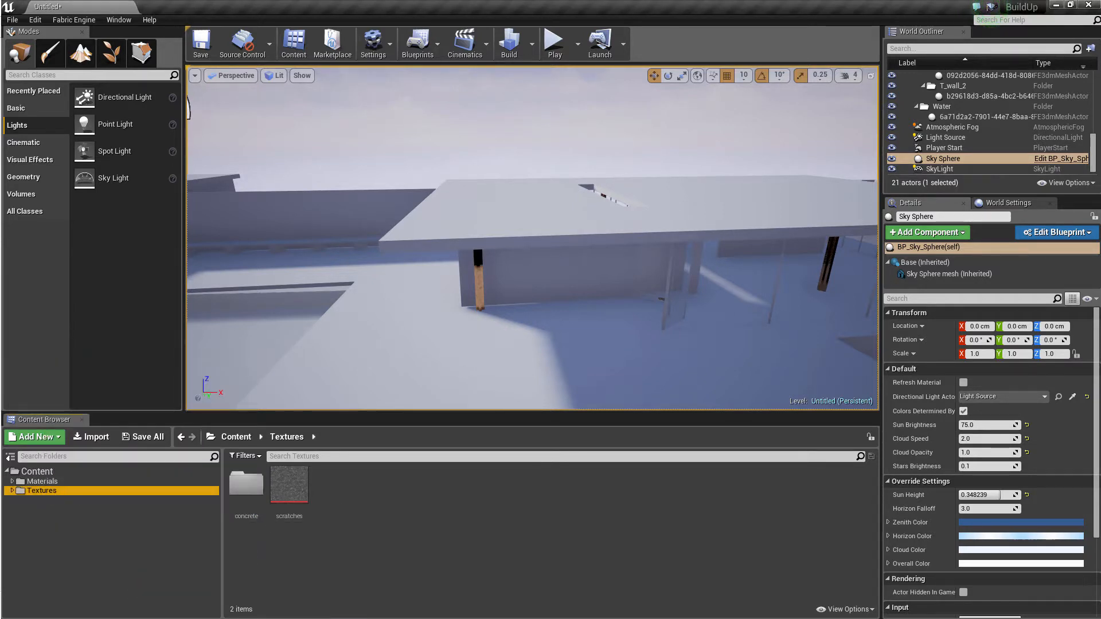
pyautogui.hotkey('alt', 'Tab')
pyautogui.moveTo(623, 295); pyautogui.dragTo(386, 549)
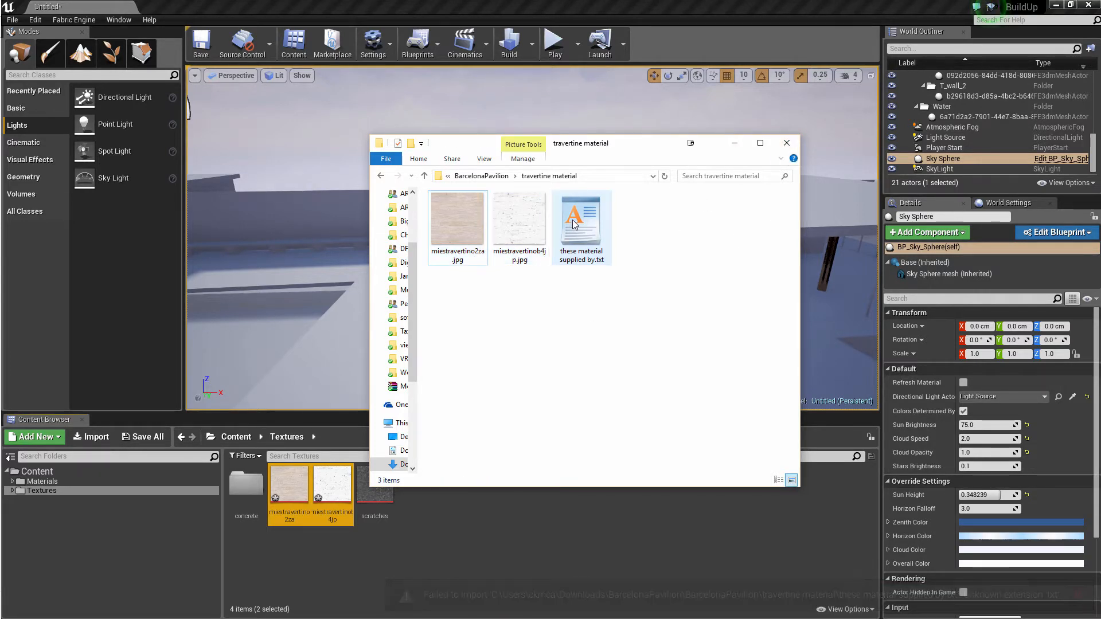
pyautogui.click(608, 253)
pyautogui.click(786, 144)
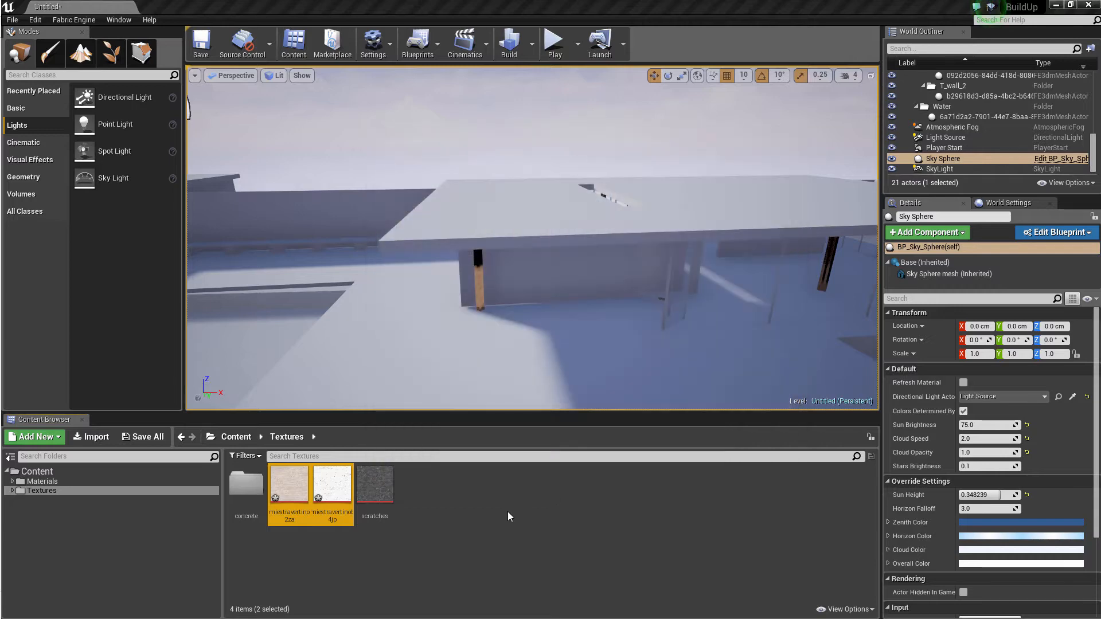
pyautogui.click(505, 580)
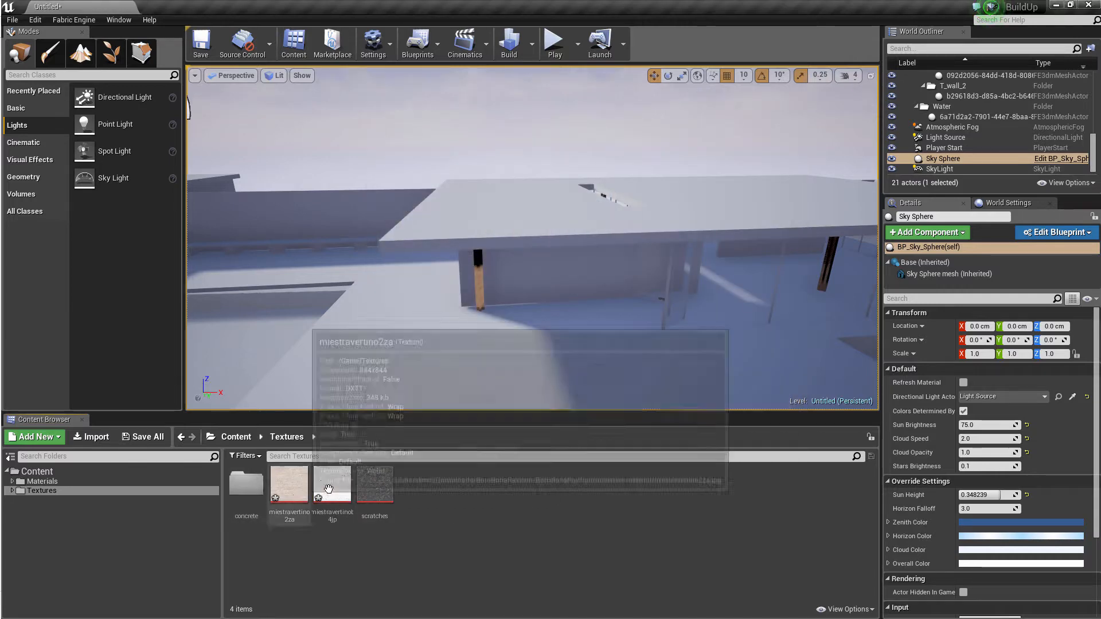
# Create a material named Travertine in the Materials folder and open it for editing.
pyautogui.click(46, 481)
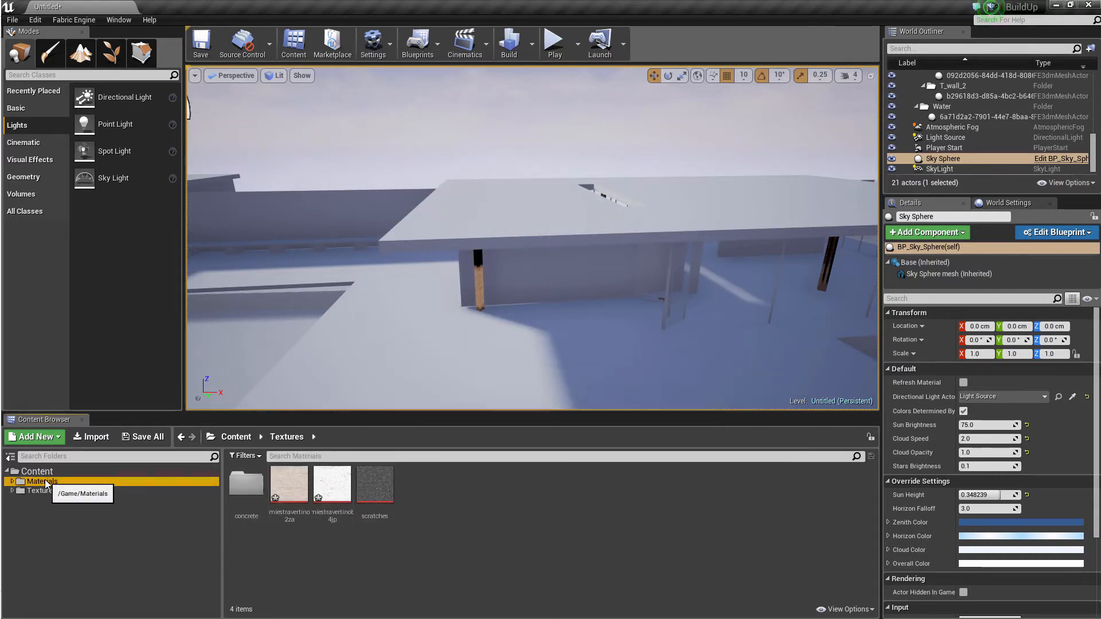
pyautogui.rightClick(445, 497)
pyautogui.click(494, 335)
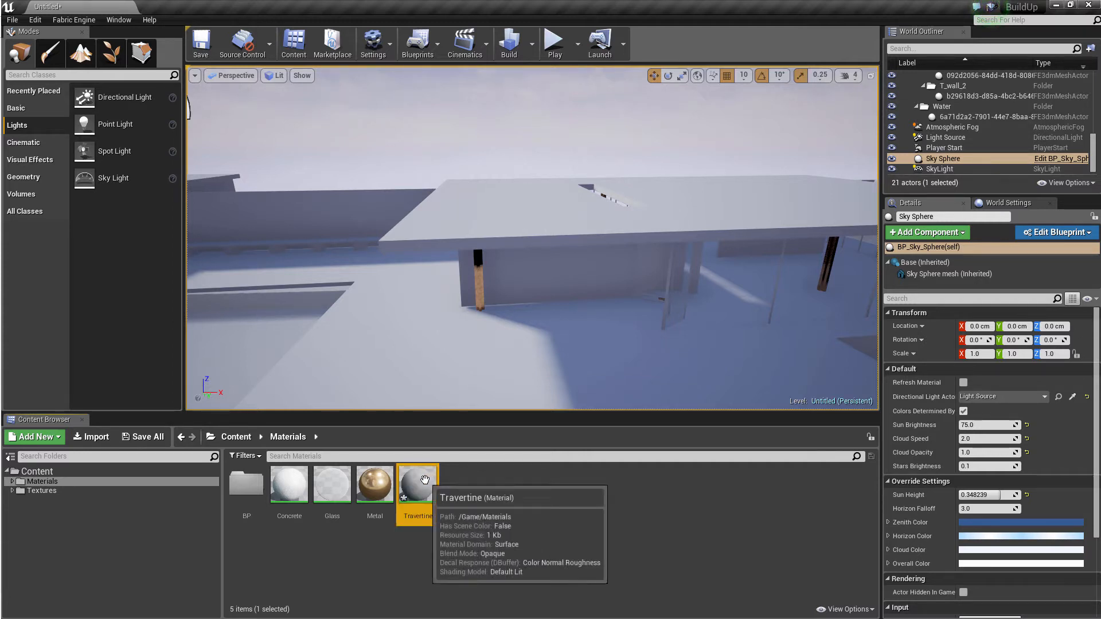
pyautogui.doubleClick(406, 493)
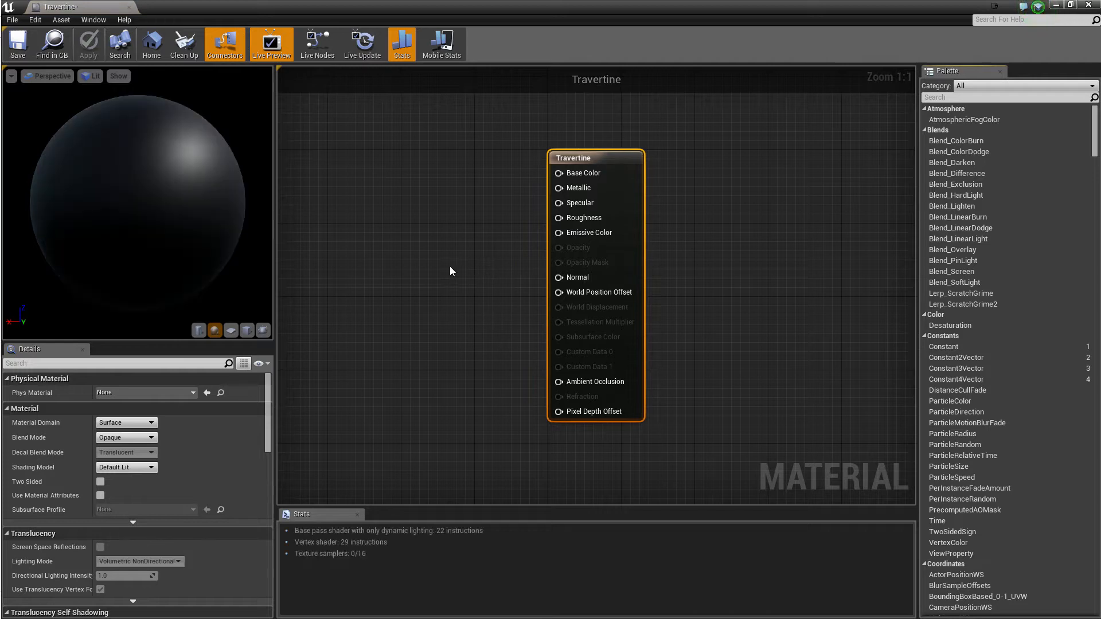
# Add a Texture Sample node to the Travertine graph and assign the miestravertino2za texture to it.
pyautogui.moveTo(450, 266); pyautogui.dragTo(621, 256, button='right')
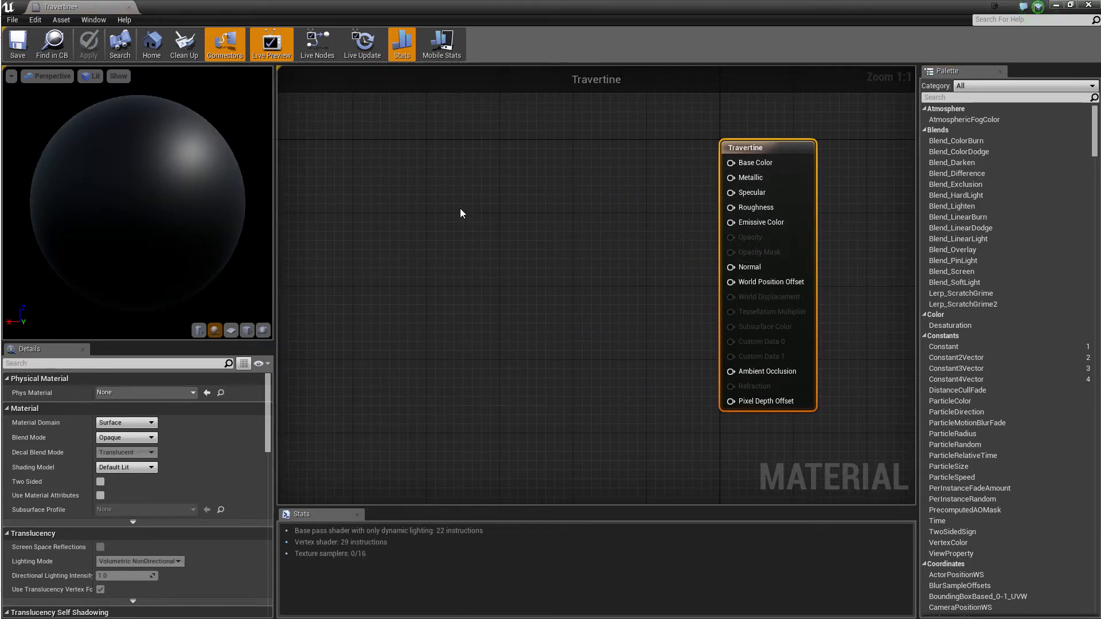
pyautogui.click(483, 184)
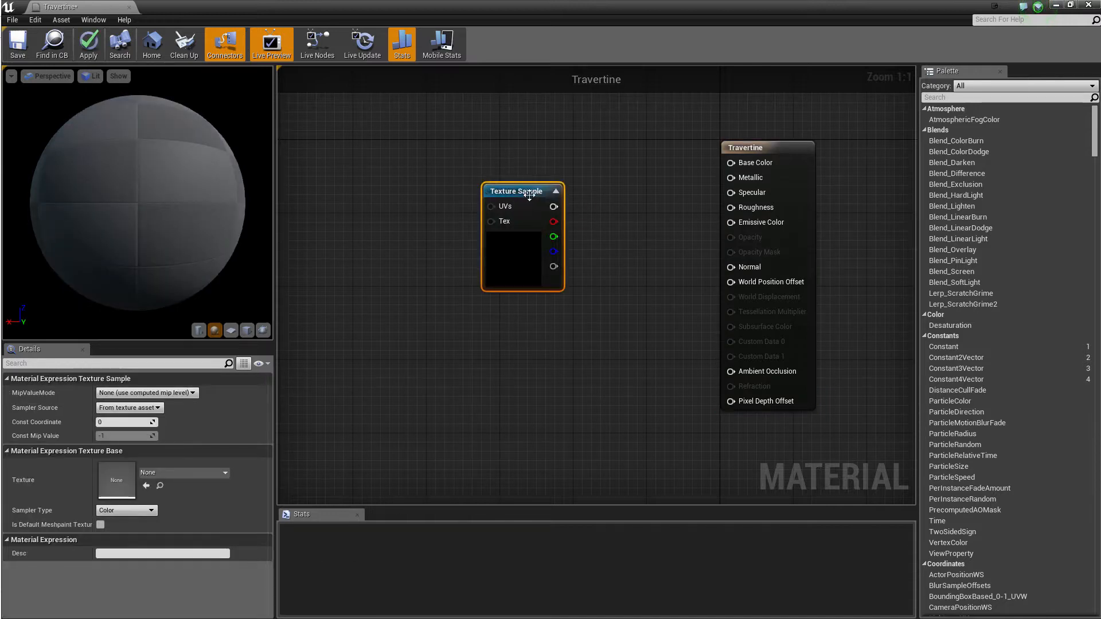
pyautogui.moveTo(523, 181); pyautogui.dragTo(524, 136)
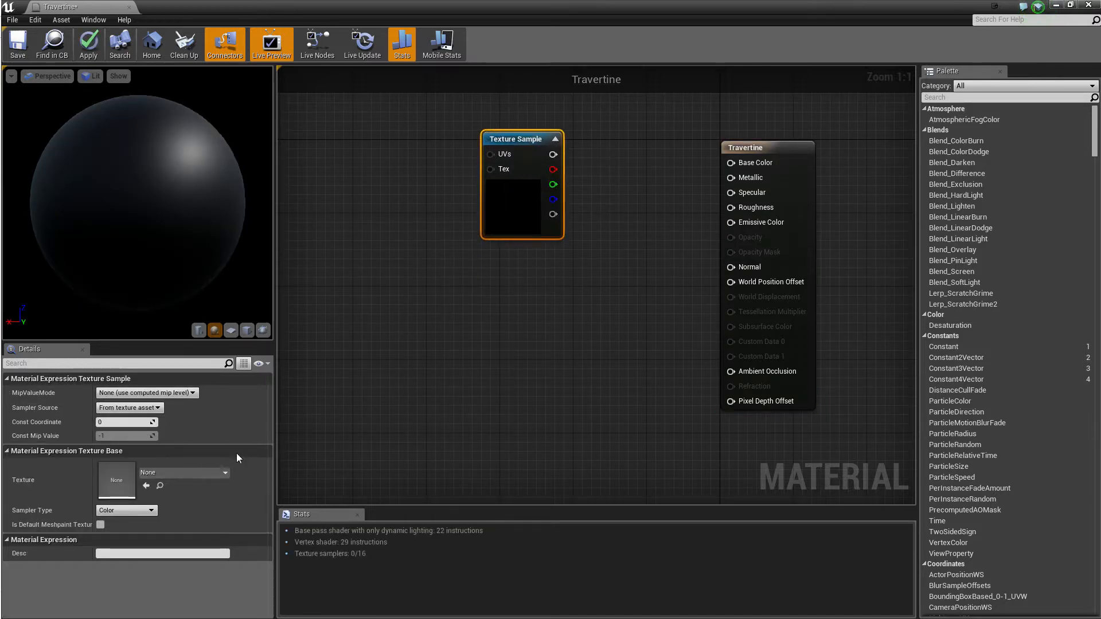
pyautogui.click(205, 472)
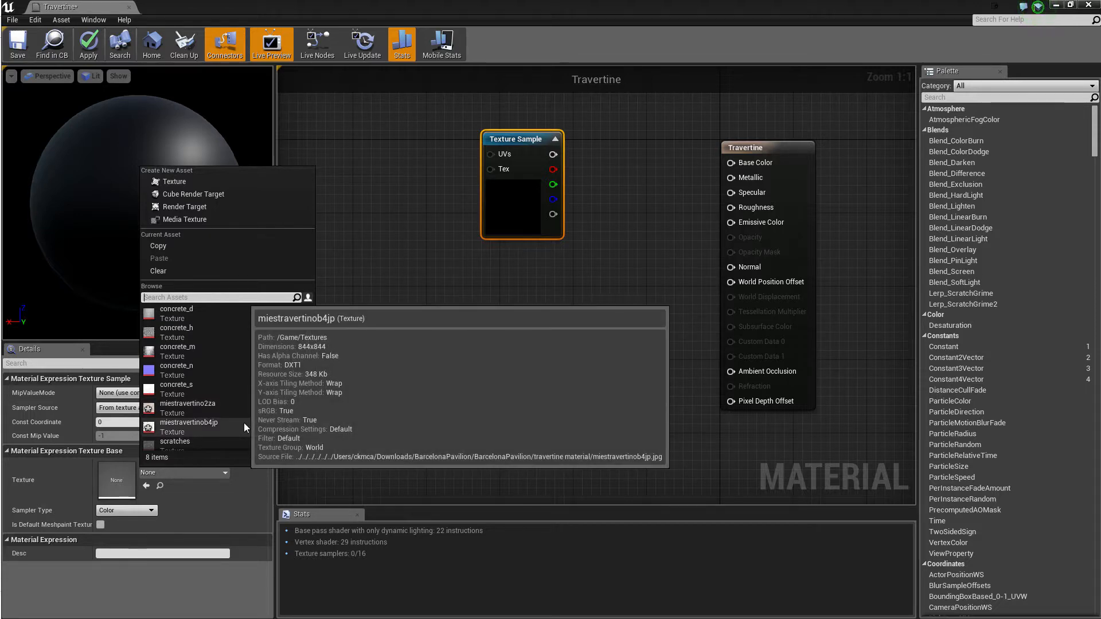
pyautogui.click(212, 403)
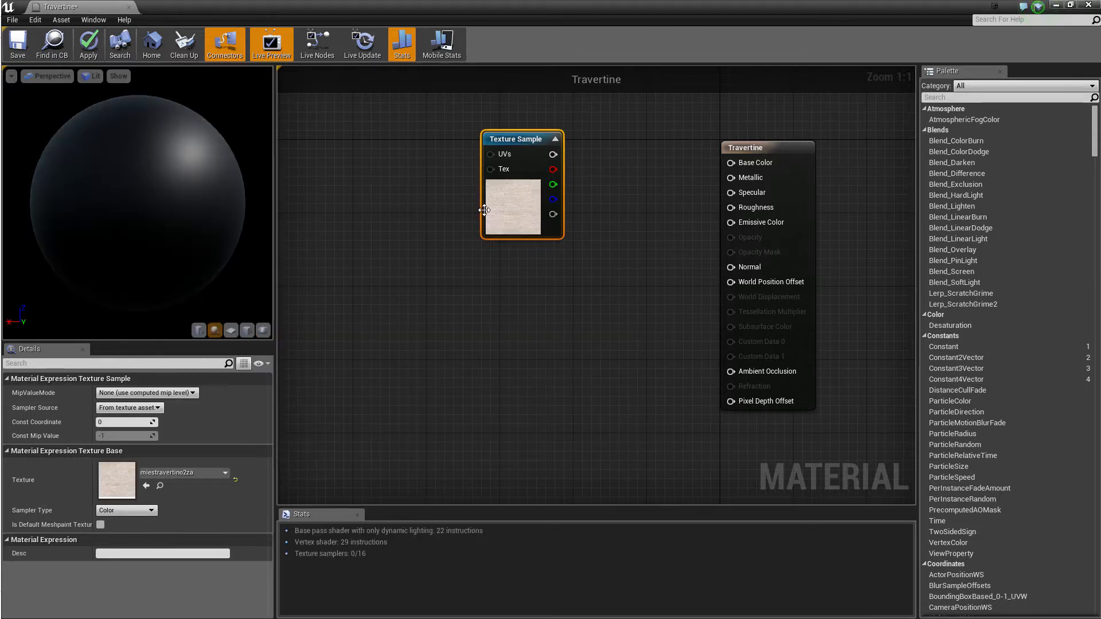
# Connect the miestravertino2za sample's combined colour output to Base Color and space the two nodes apart.
pyautogui.moveTo(520, 131); pyautogui.dragTo(483, 113)
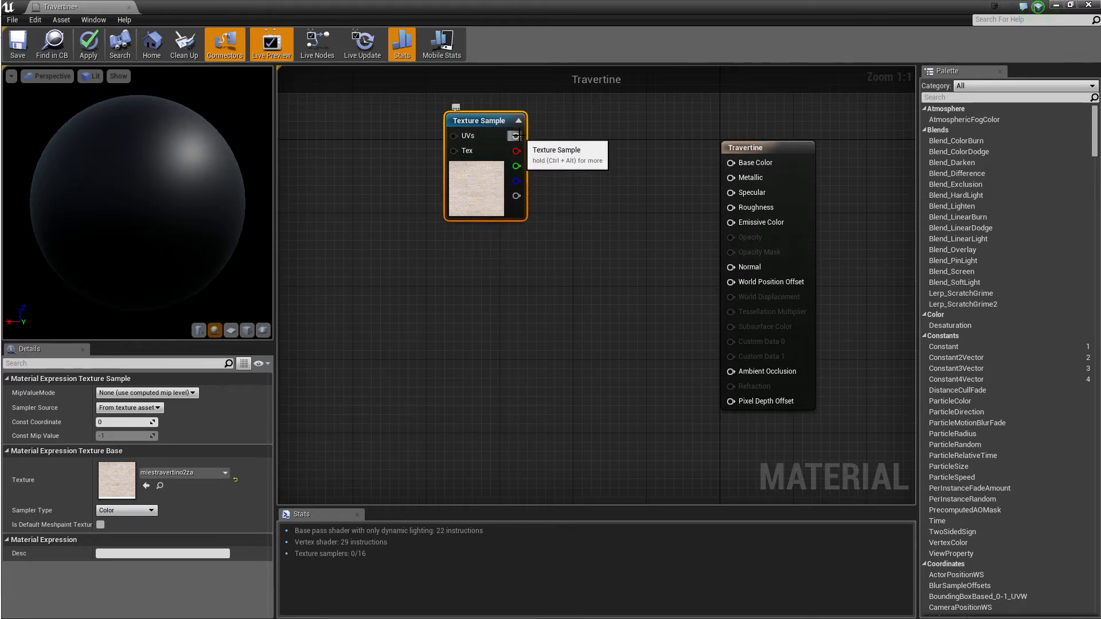
pyautogui.moveTo(516, 136); pyautogui.dragTo(553, 138)
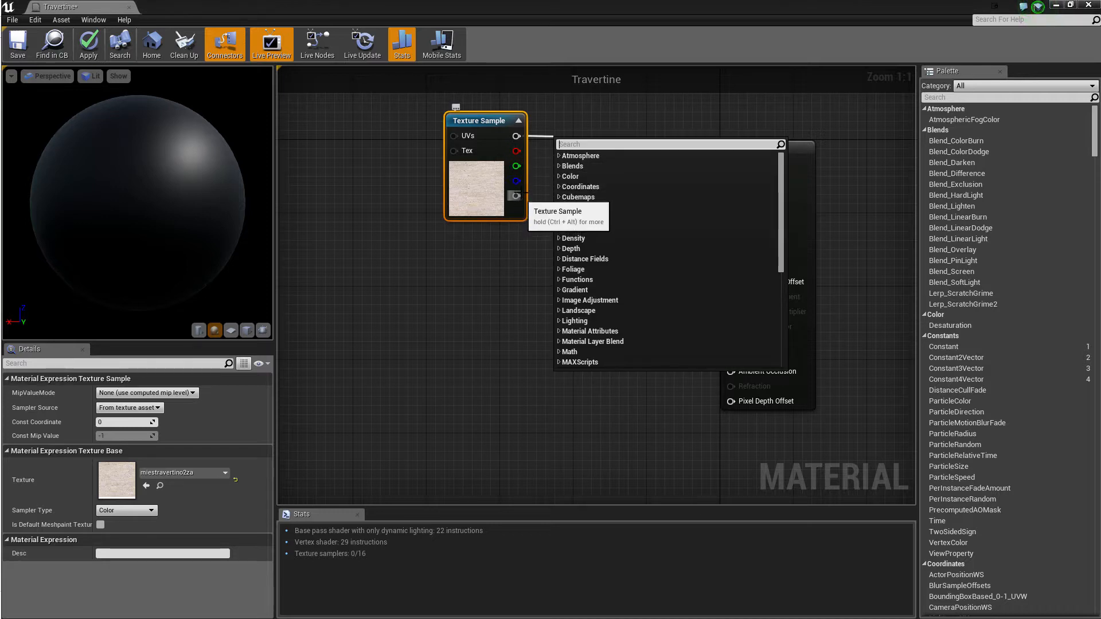
pyautogui.click(517, 136)
pyautogui.moveTo(694, 165); pyautogui.dragTo(774, 195)
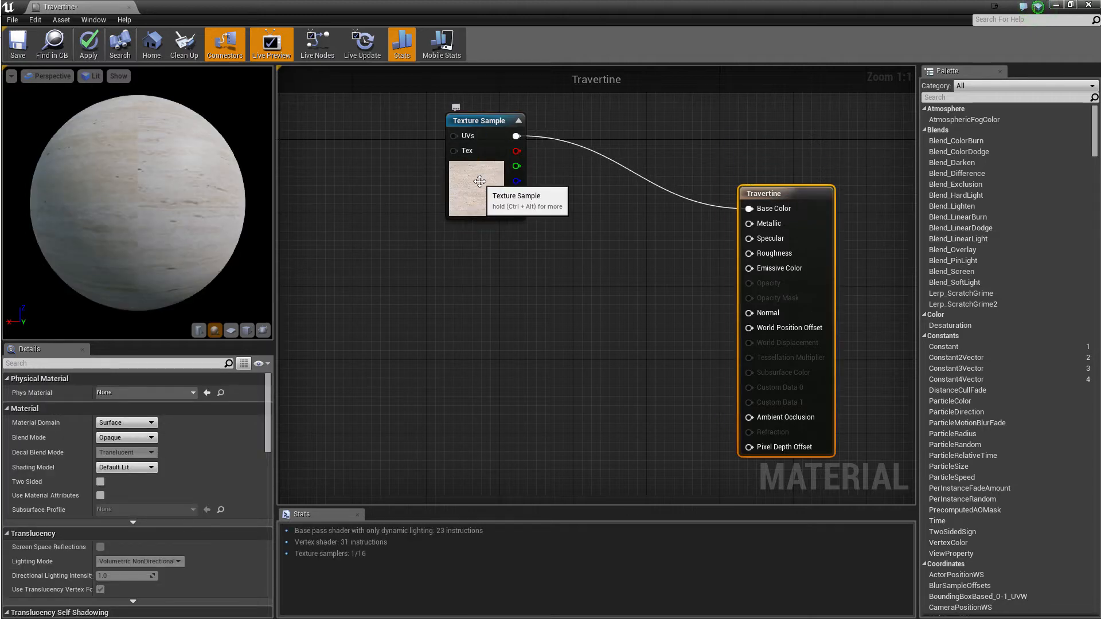
# Add a second Texture Sample below the first, assign miestravertinob4jp to it, and place it at the graph's lower left.
pyautogui.click(496, 285)
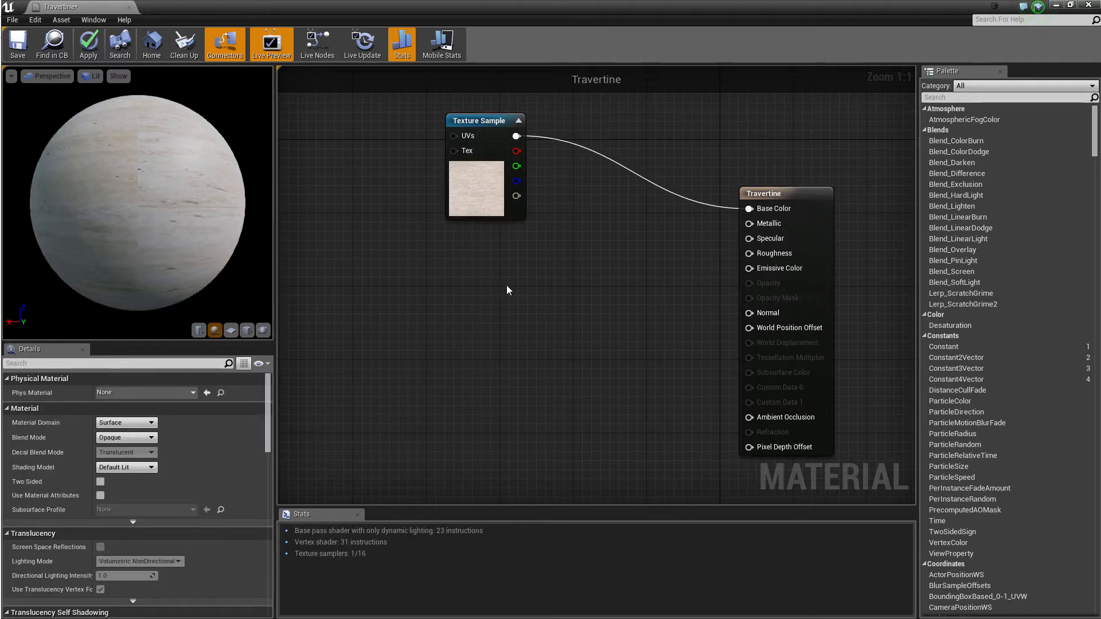
pyautogui.click(488, 287)
pyautogui.moveTo(492, 288); pyautogui.dragTo(453, 299)
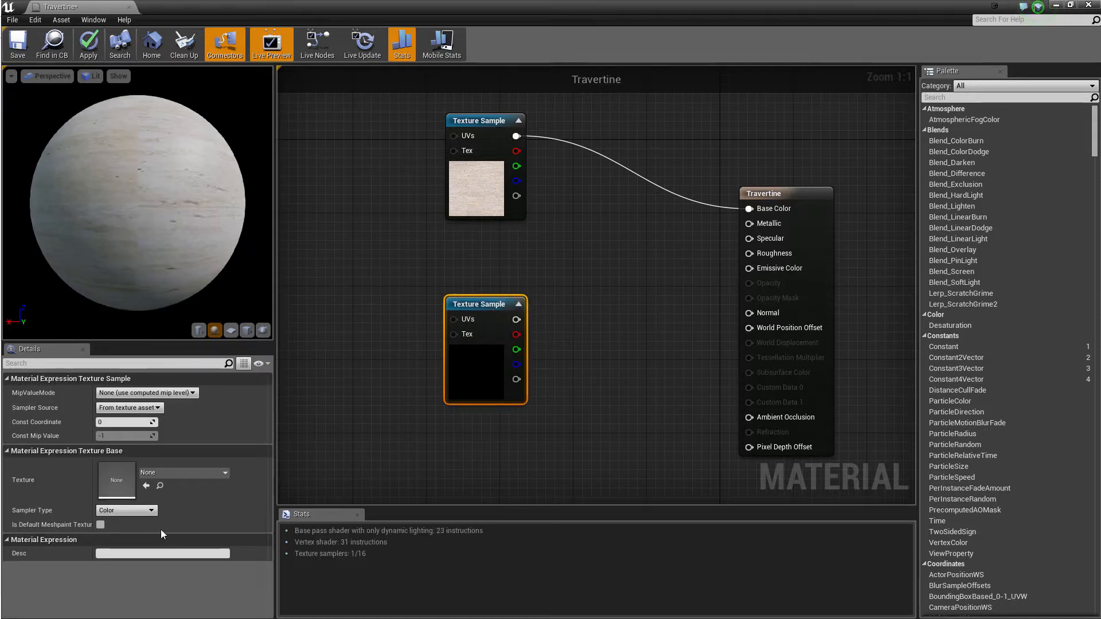
pyautogui.click(180, 476)
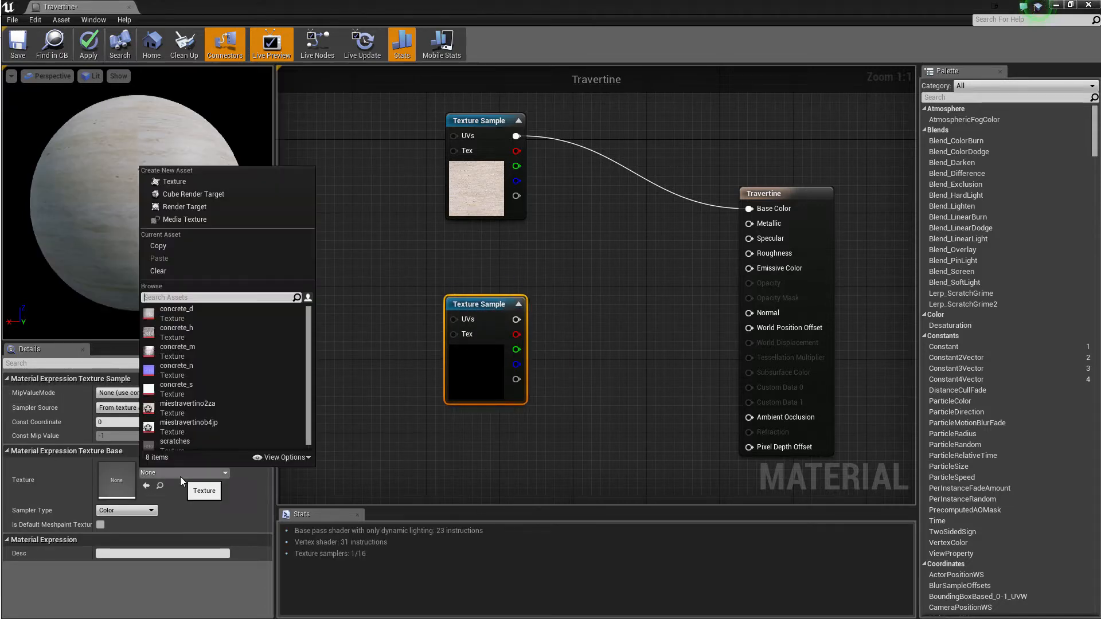
pyautogui.click(211, 435)
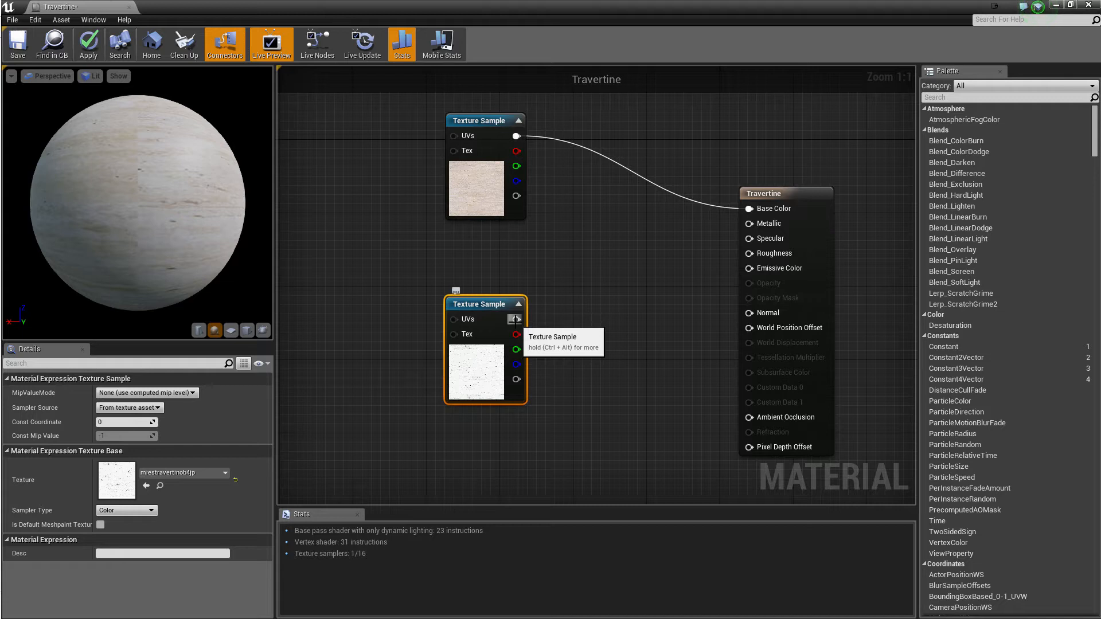
pyautogui.moveTo(480, 305); pyautogui.dragTo(344, 345)
# Add a Lerp node beside the second sample and connect that sample's red channel to the Lerp's Alpha input.
pyautogui.click(573, 371)
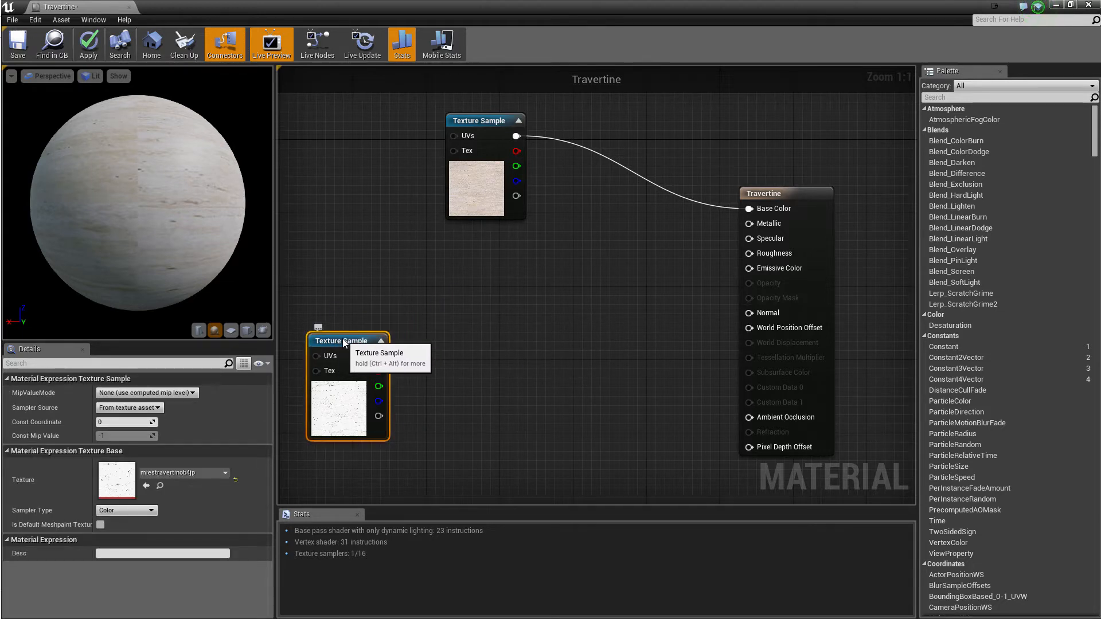
pyautogui.click(532, 377)
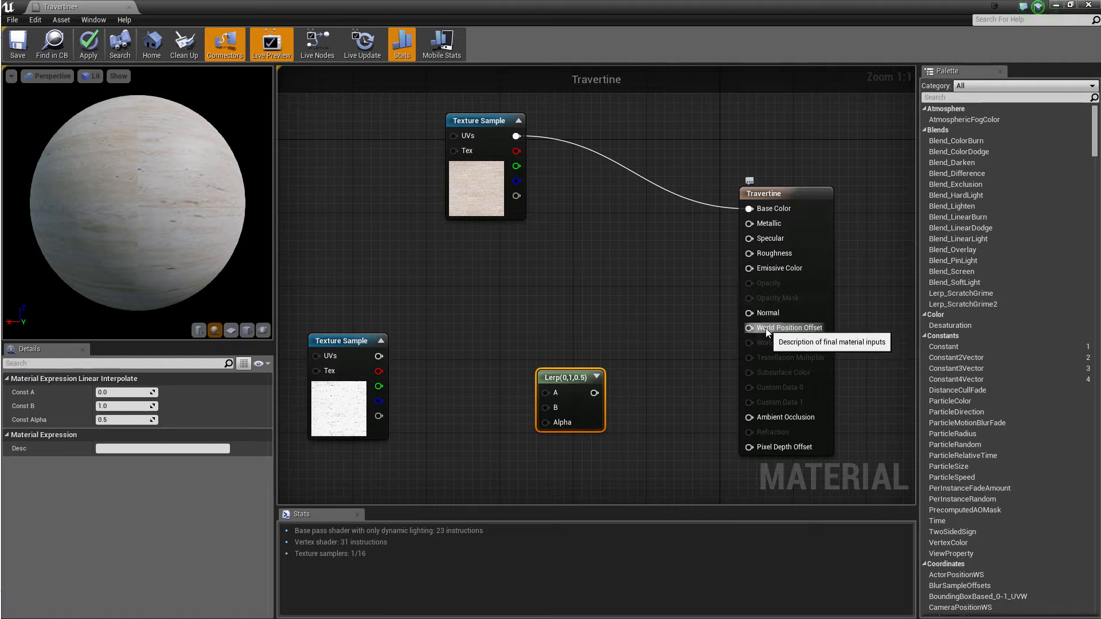
pyautogui.moveTo(565, 379); pyautogui.dragTo(565, 360)
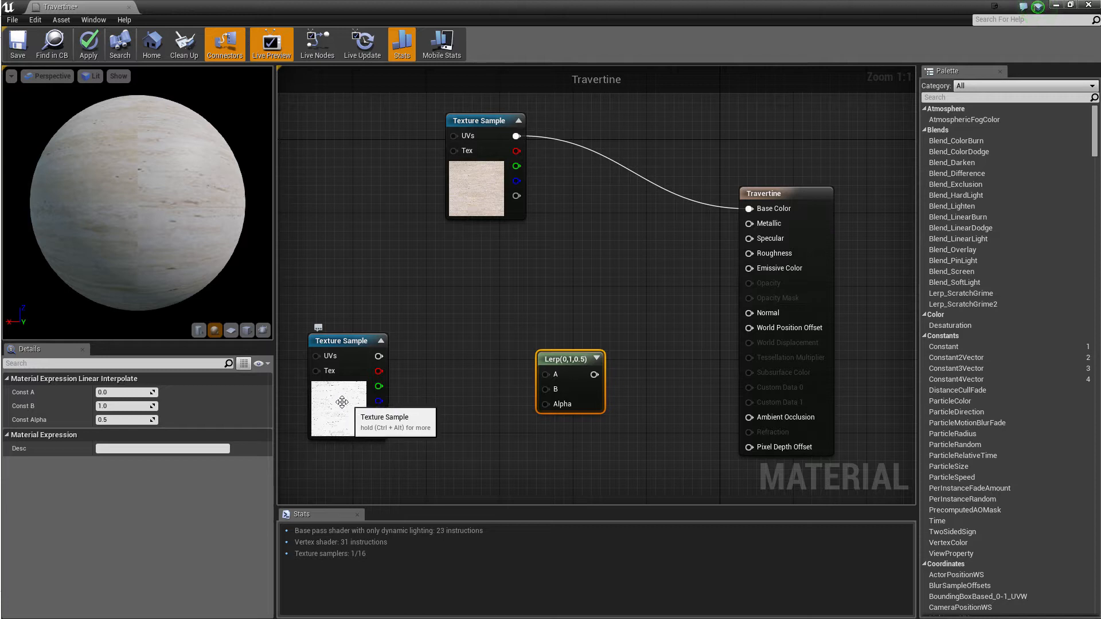
pyautogui.moveTo(377, 371); pyautogui.dragTo(543, 404)
# Add two Constant nodes and connect them to the Lerp's A and B inputs.
pyautogui.click(472, 333)
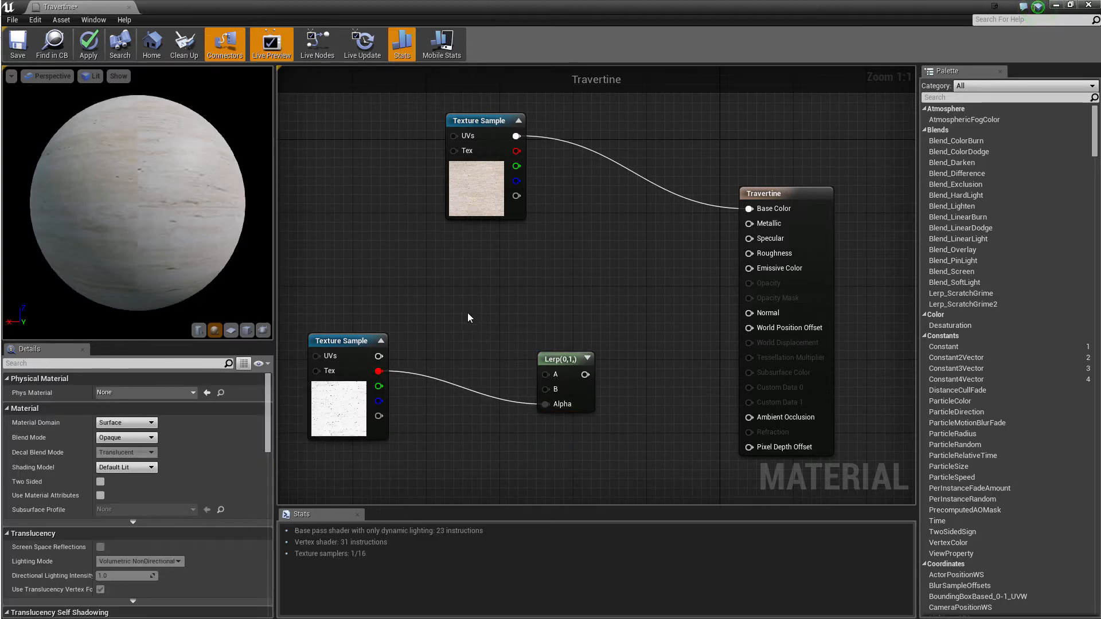
pyautogui.click(465, 316)
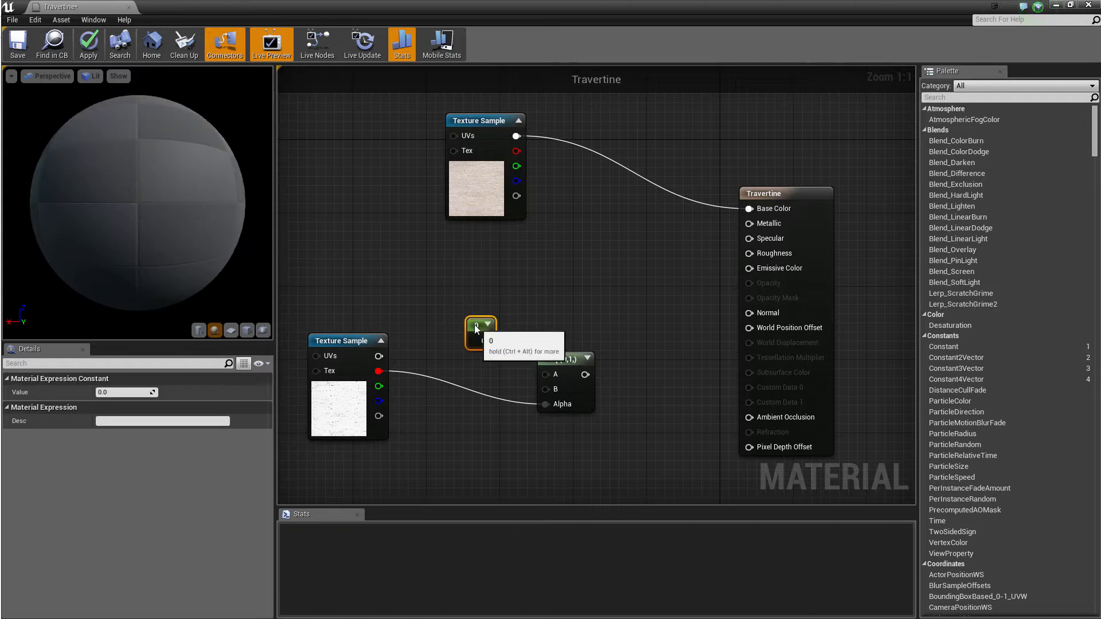
pyautogui.click(462, 352)
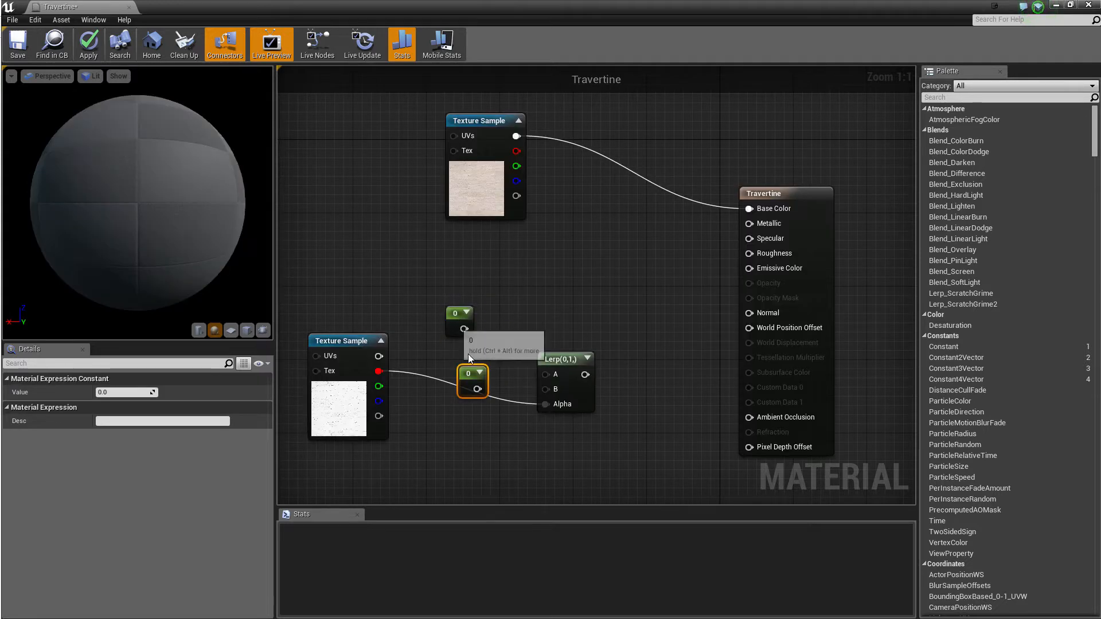
pyautogui.moveTo(457, 312); pyautogui.dragTo(545, 375)
pyautogui.moveTo(464, 365); pyautogui.dragTo(546, 389)
# Set the constant feeding the Lerp's B input to 1 and connect the Lerp output to Roughness.
pyautogui.click(120, 393)
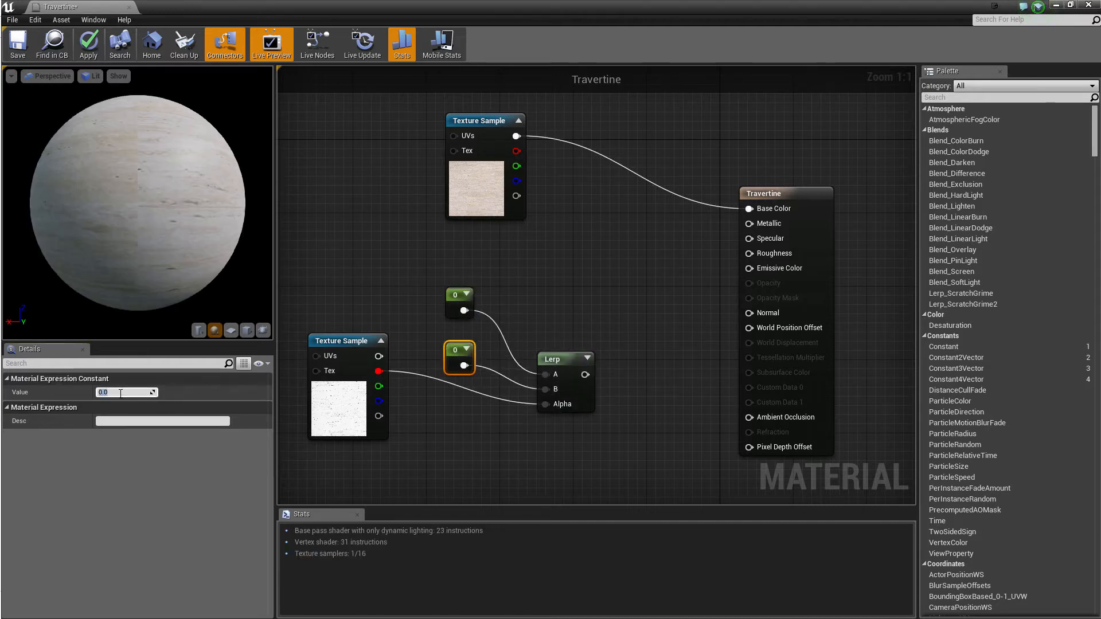
pyautogui.write('1')
pyautogui.press('Return')
pyautogui.click(369, 287)
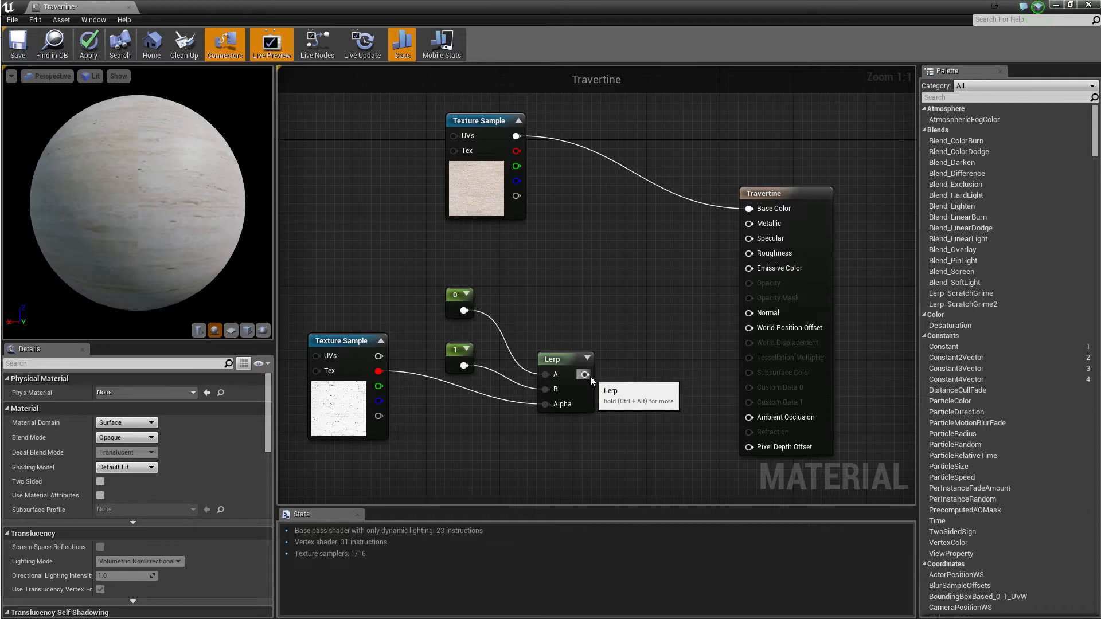
pyautogui.moveTo(585, 375); pyautogui.dragTo(749, 254)
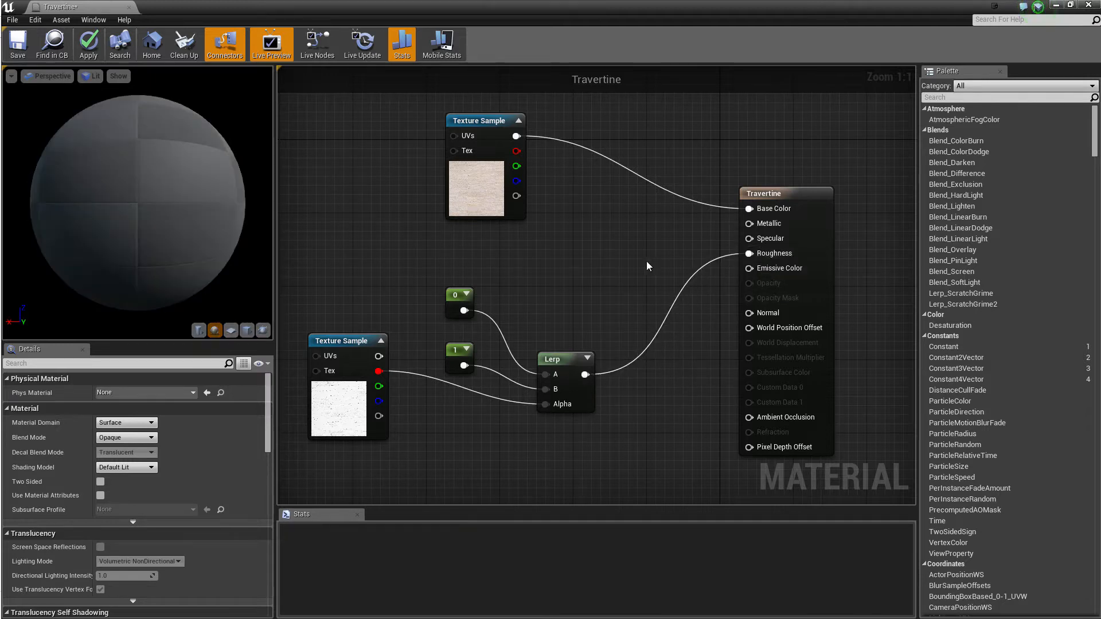
# Compare the preview sphere with and without the Roughness link by breaking it, rotating the preview, and reconnecting the Lerp output.
pyautogui.moveTo(212, 188); pyautogui.dragTo(262, 205)
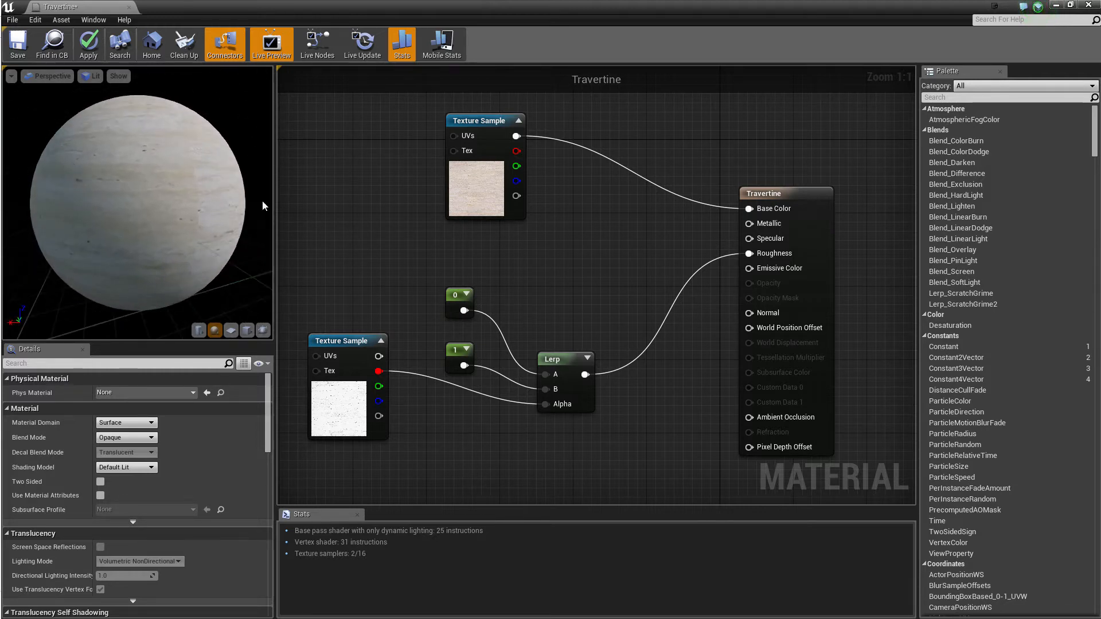
pyautogui.rightClick(749, 254)
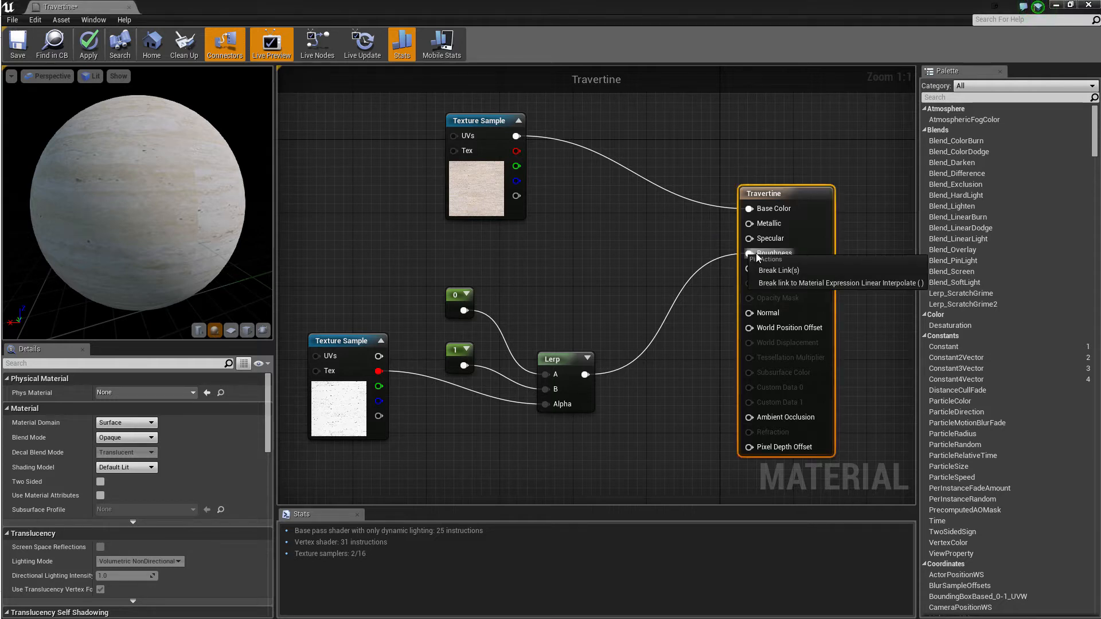
pyautogui.click(779, 270)
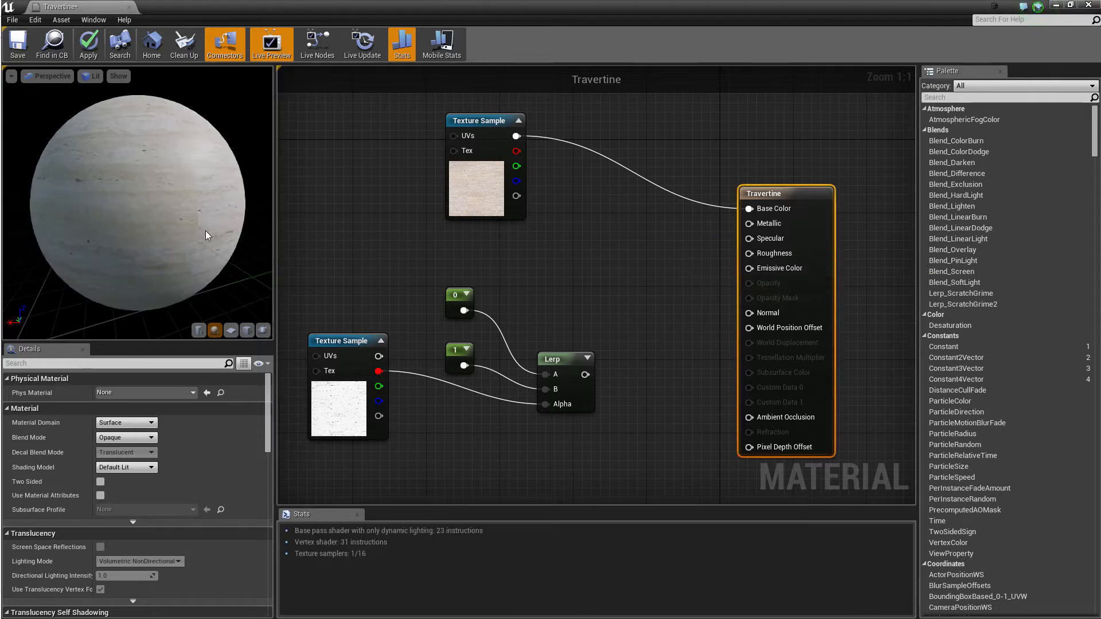
pyautogui.moveTo(205, 231); pyautogui.dragTo(201, 253)
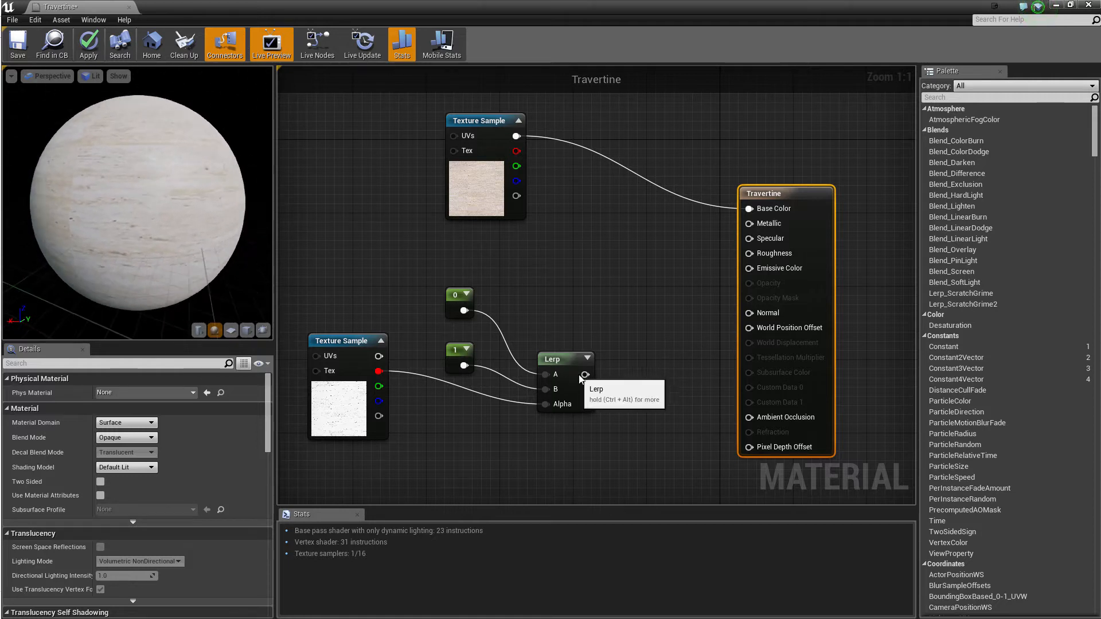
pyautogui.moveTo(585, 375); pyautogui.dragTo(749, 257)
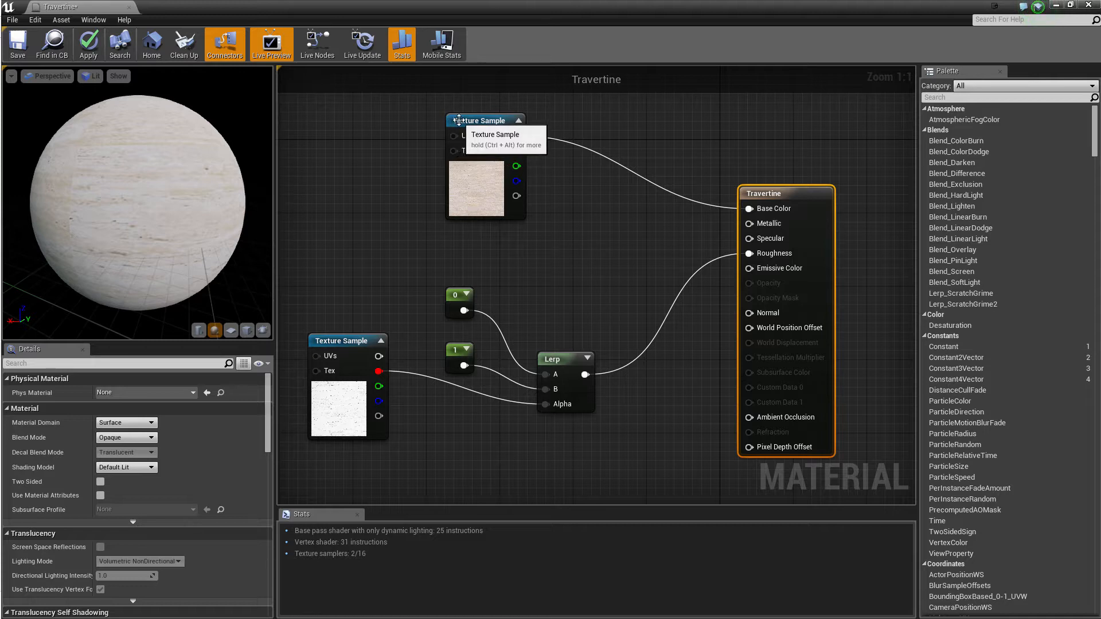
# Move the base colour Texture Sample so it lines up above the roughness Texture Sample.
pyautogui.click(499, 121)
pyautogui.moveTo(500, 122); pyautogui.dragTo(712, 140, button='right')
pyautogui.moveTo(712, 140); pyautogui.dragTo(586, 159)
pyautogui.click(423, 239)
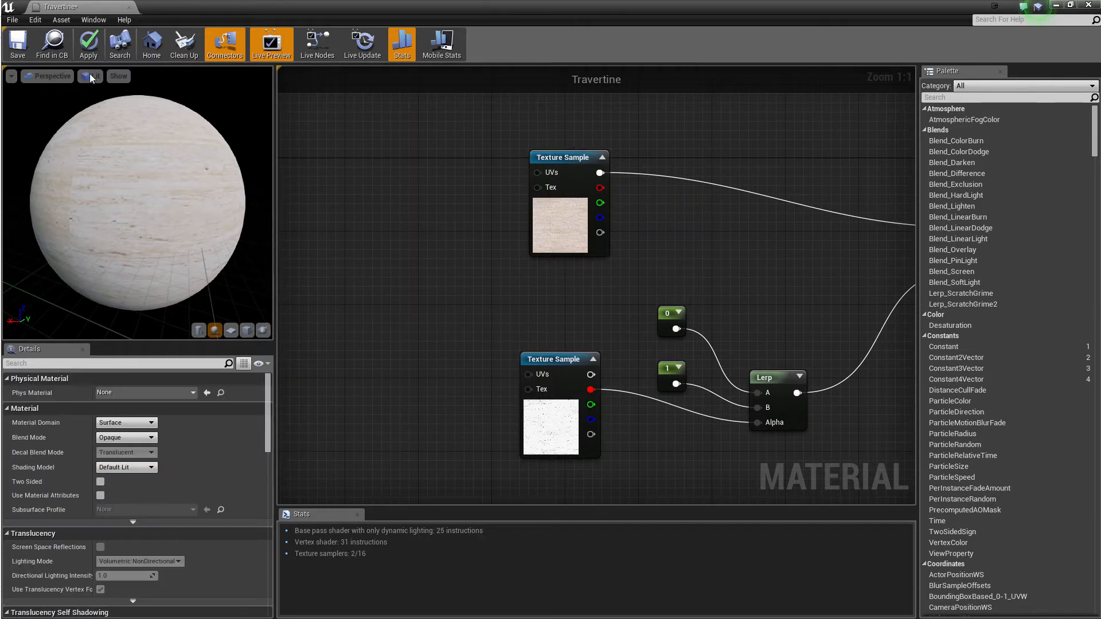
# Save and close the Travertine material, and apply it to the pavilion floor in the level.
pyautogui.click(16, 54)
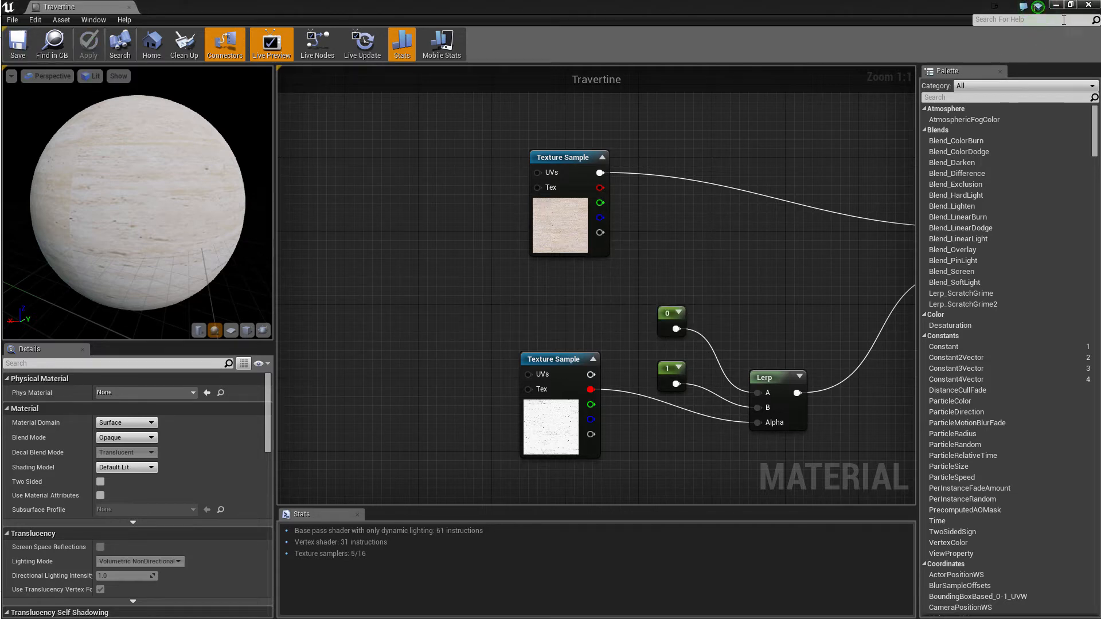
pyautogui.click(1088, 4)
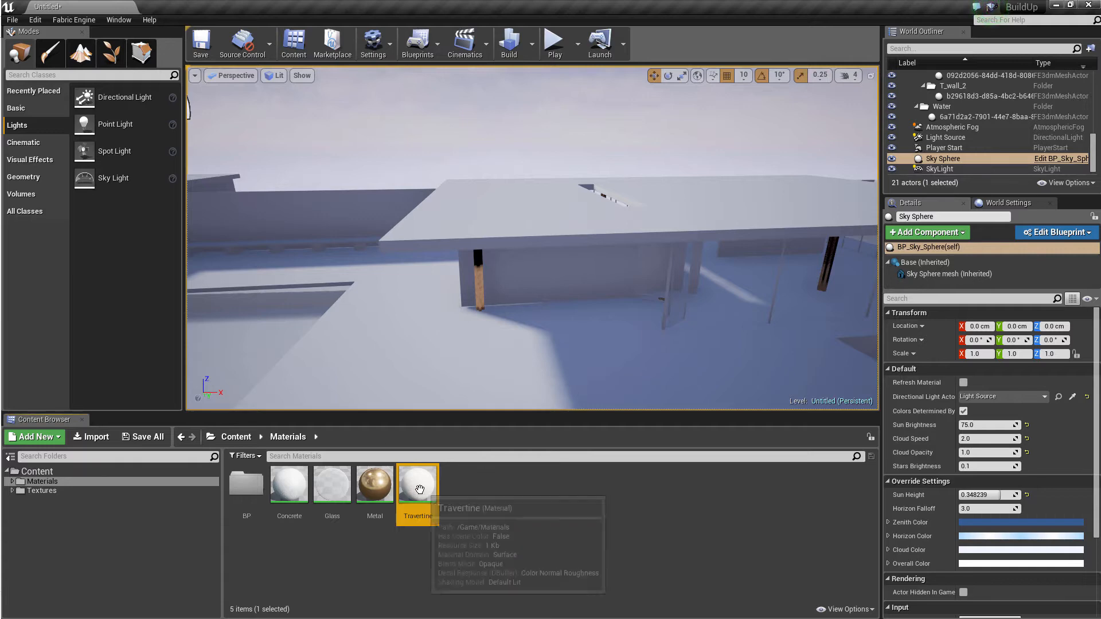
pyautogui.moveTo(418, 487); pyautogui.dragTo(548, 347)
pyautogui.moveTo(619, 262)
pyautogui.mouseDown()
pyautogui.moveTo(629, 273)
pyautogui.moveTo(619, 280)
pyautogui.mouseUp()
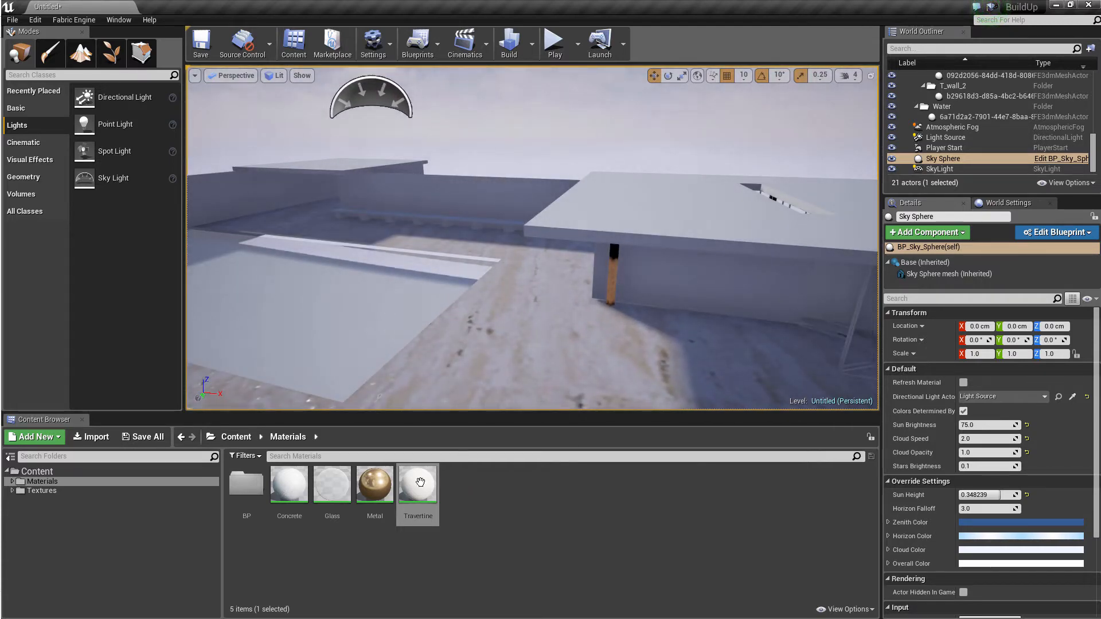
# Reopen the Travertine material, add a TextureCoordinate node and connect it to the UVs input of both Texture Samples.
pyautogui.doubleClick(420, 481)
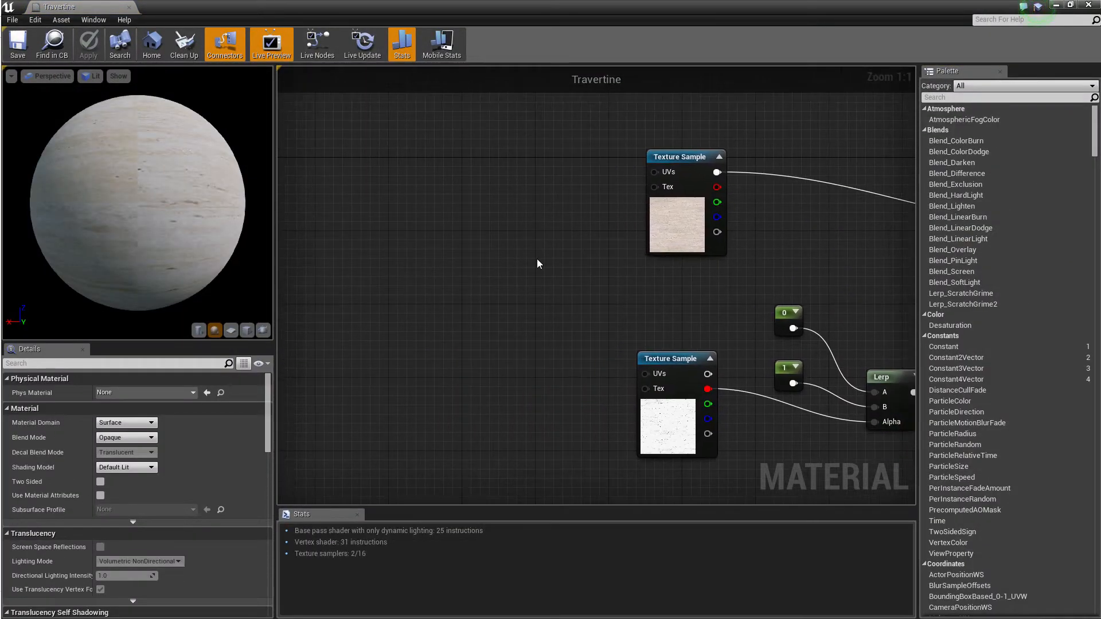
pyautogui.rightClick(454, 233)
pyautogui.write('texturecoo')
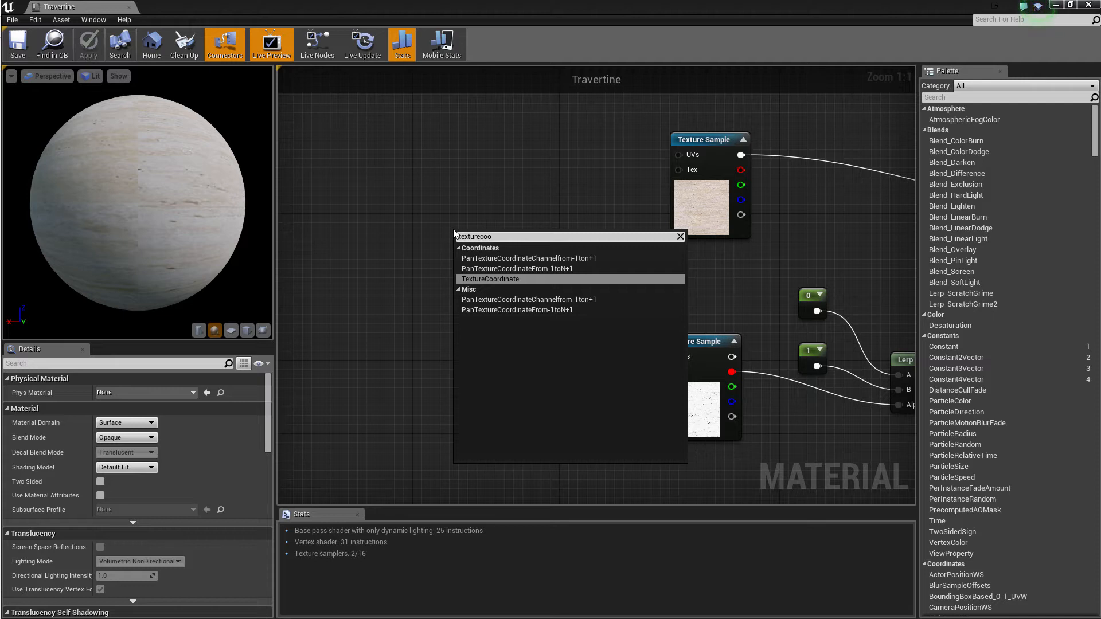
pyautogui.click(521, 280)
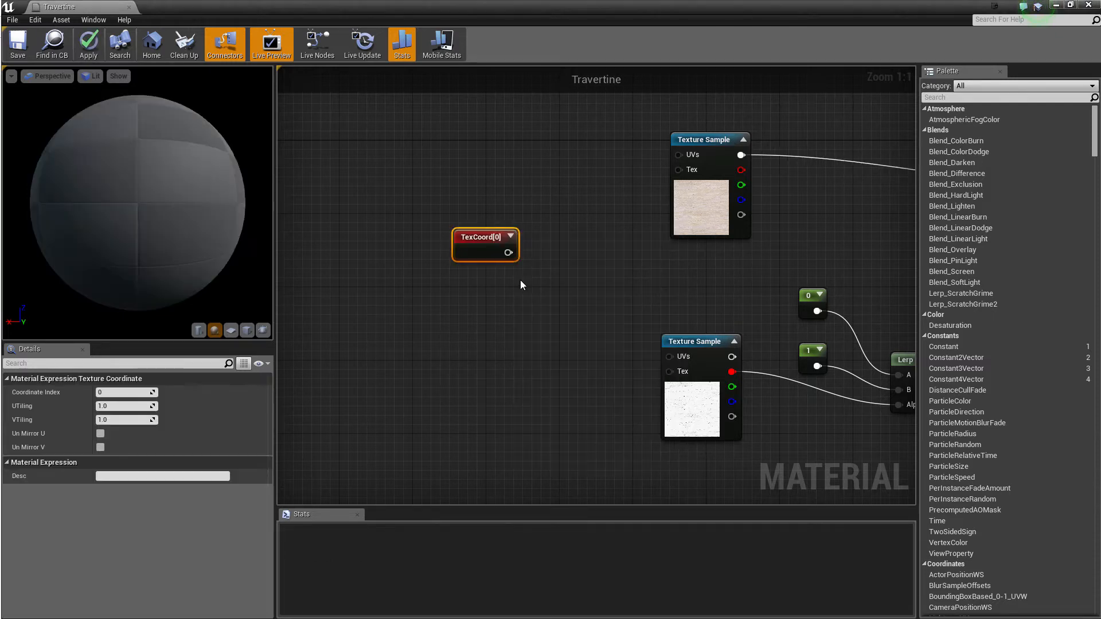
pyautogui.moveTo(477, 256); pyautogui.dragTo(678, 155)
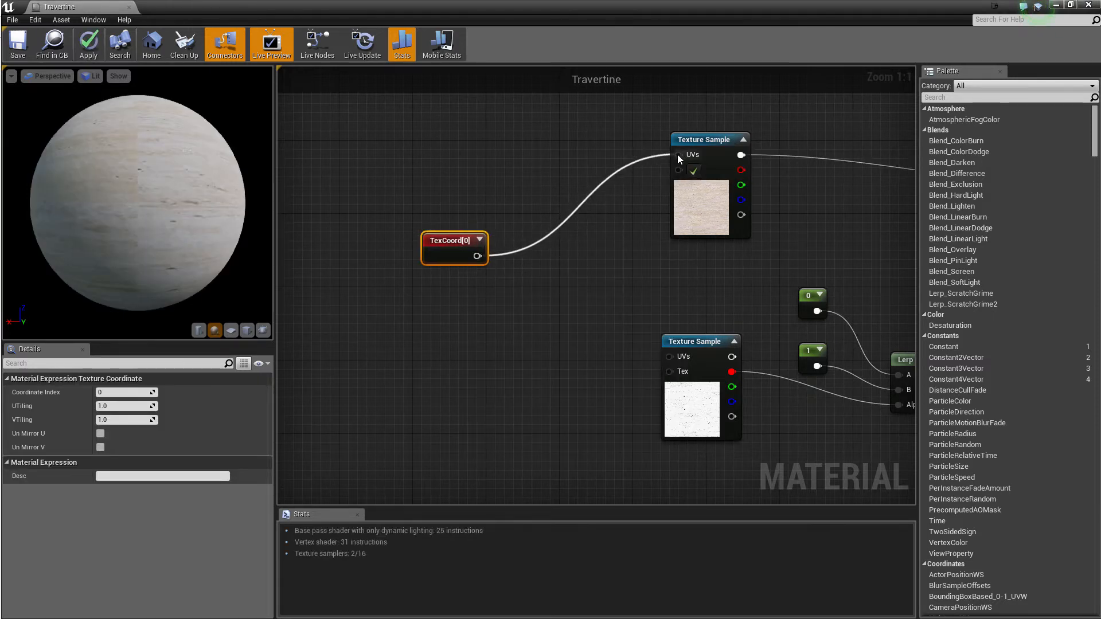
pyautogui.moveTo(479, 256); pyautogui.dragTo(669, 357)
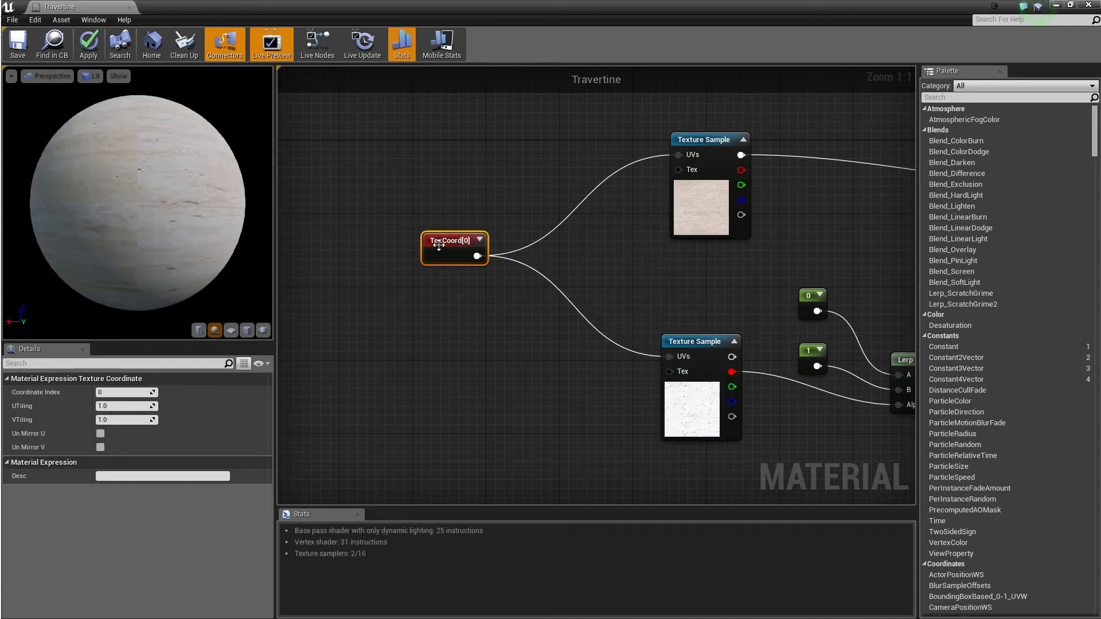
# Set the TexCoord node's UTiling and VTiling to 10.
pyautogui.moveTo(439, 245); pyautogui.dragTo(429, 245)
pyautogui.click(127, 409)
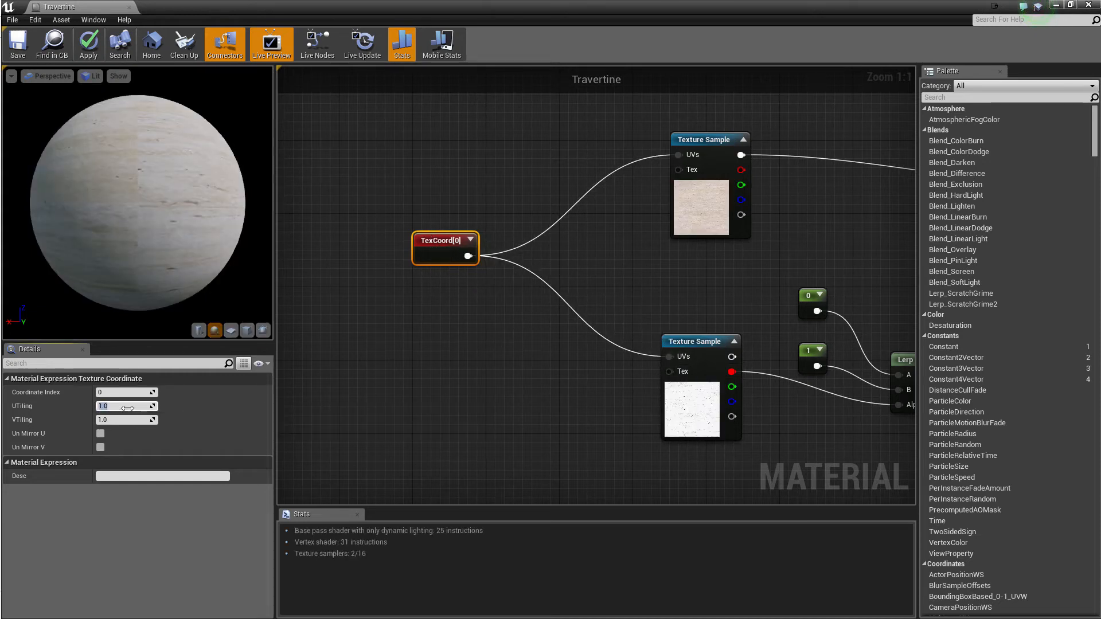
pyautogui.write('10')
pyautogui.click(133, 420)
pyautogui.write('1')
pyautogui.click(363, 372)
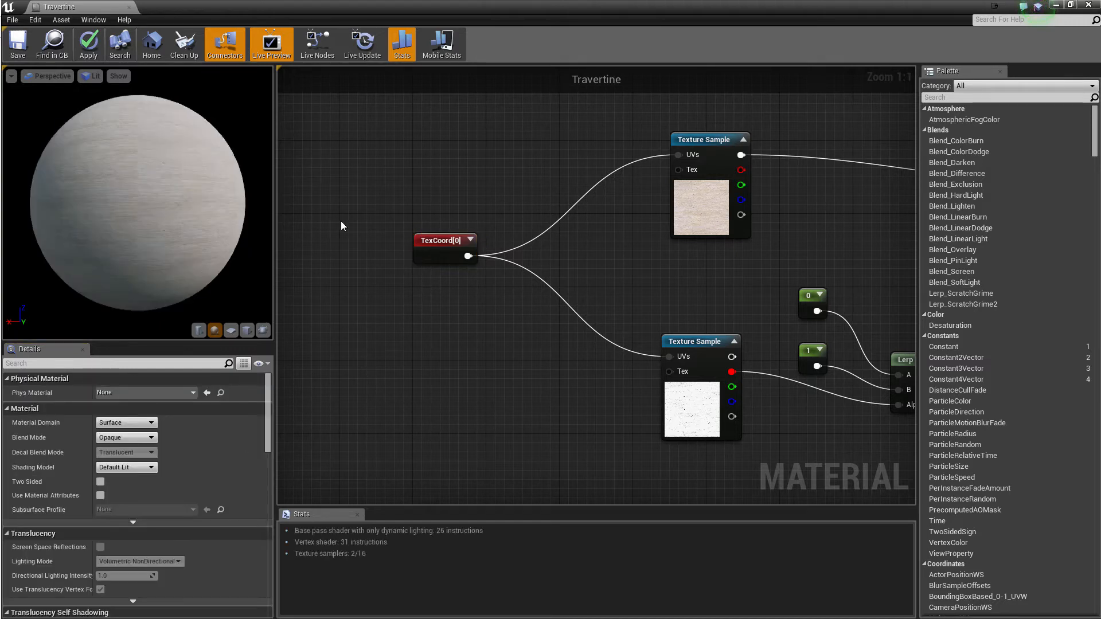
# Examine the texture tiling in the material preview on the sphere and on a plane primitive.
pyautogui.scroll(-5, 145, 158)
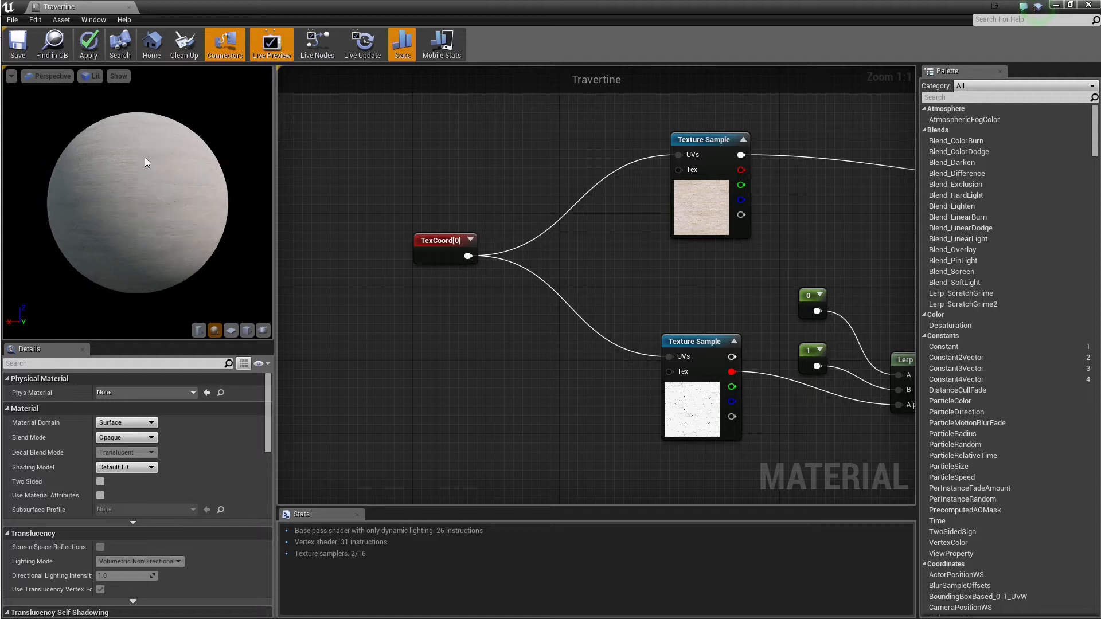
pyautogui.scroll(4, 142, 184)
pyautogui.scroll(-8, 143, 184)
pyautogui.click(230, 330)
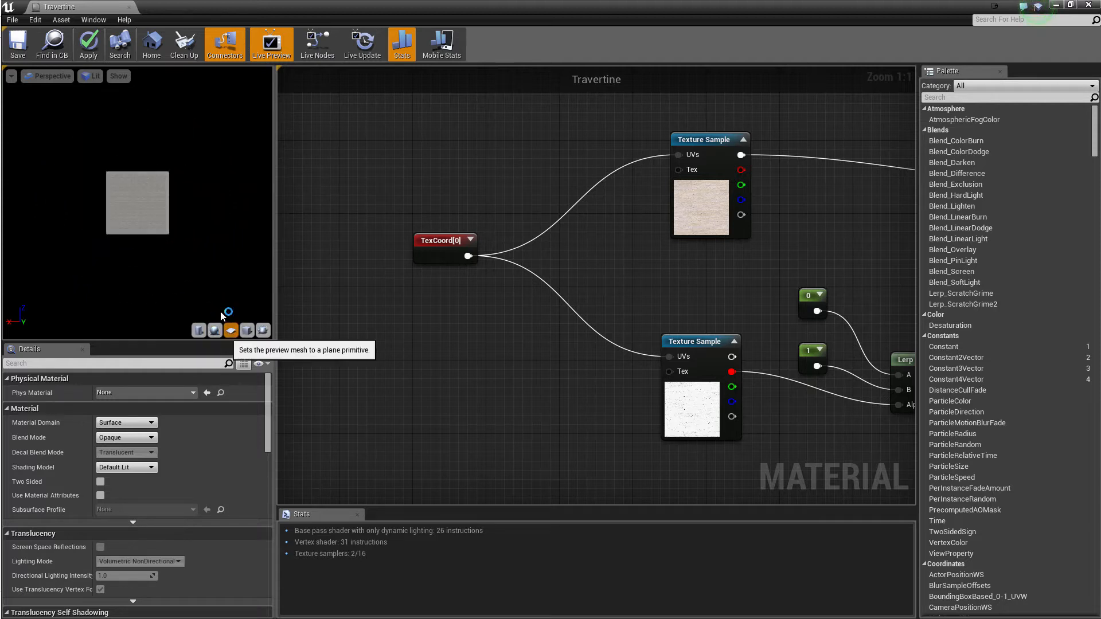
pyautogui.scroll(-3, 148, 176)
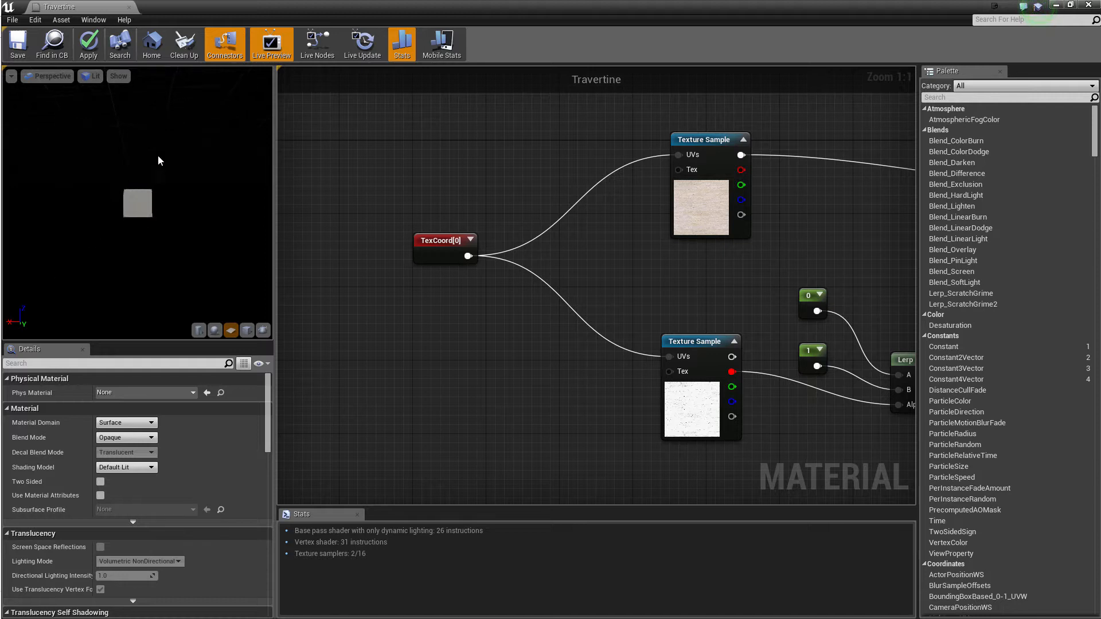
pyautogui.scroll(10, 159, 160)
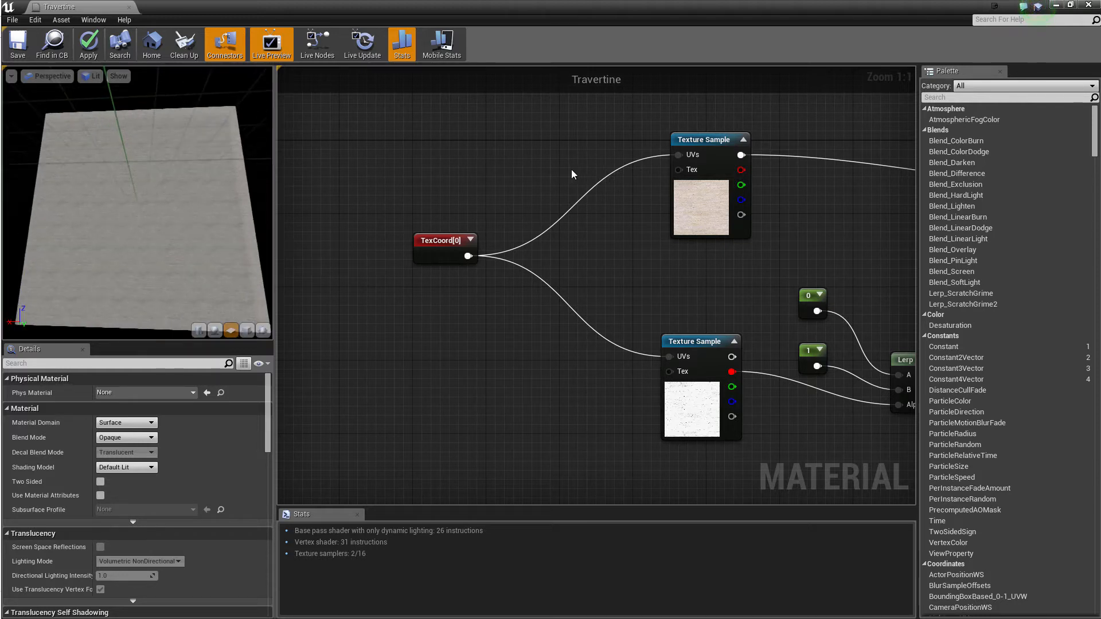
# Save and close the Travertine material, and inspect the retiled floor around the pavilion.
pyautogui.click(21, 54)
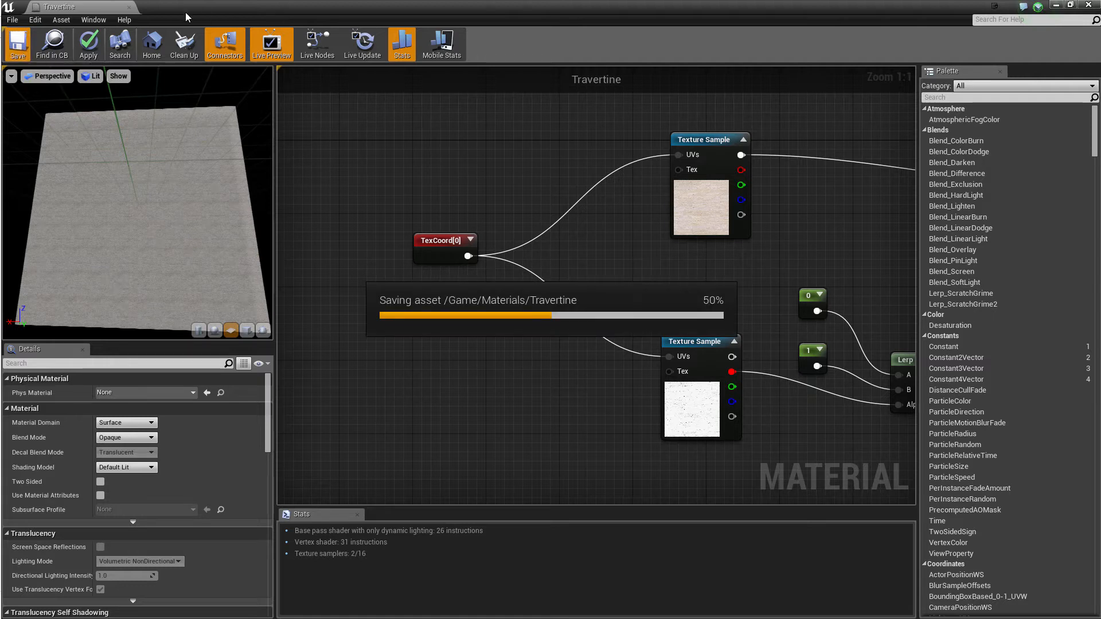
pyautogui.click(128, 7)
pyautogui.scroll(10, 516, 324)
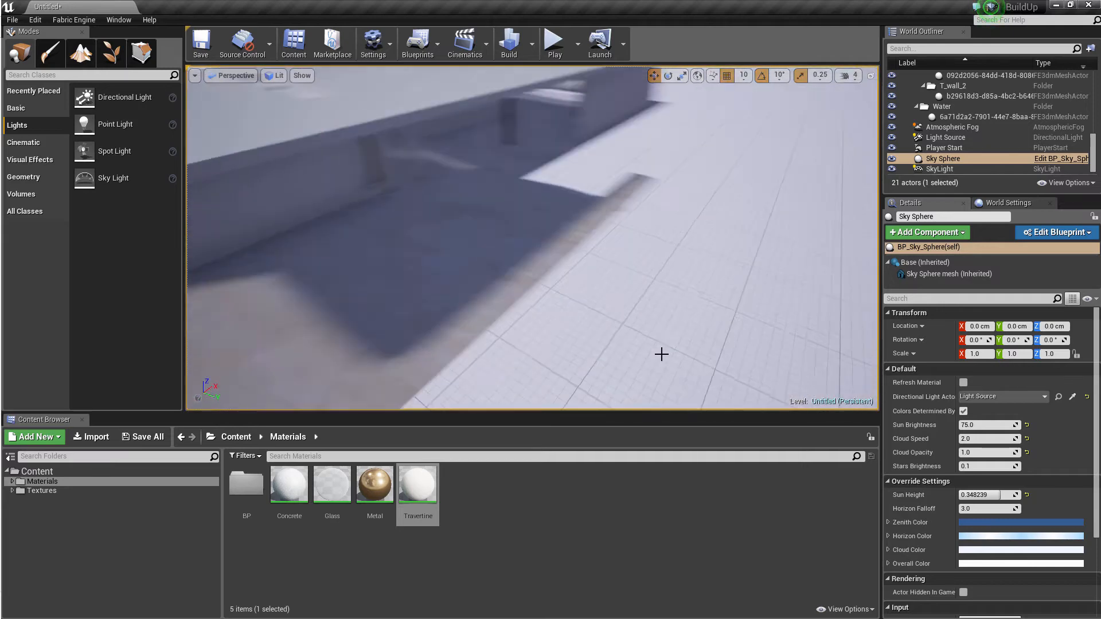
pyautogui.moveTo(661, 355); pyautogui.dragTo(516, 367, button='right')
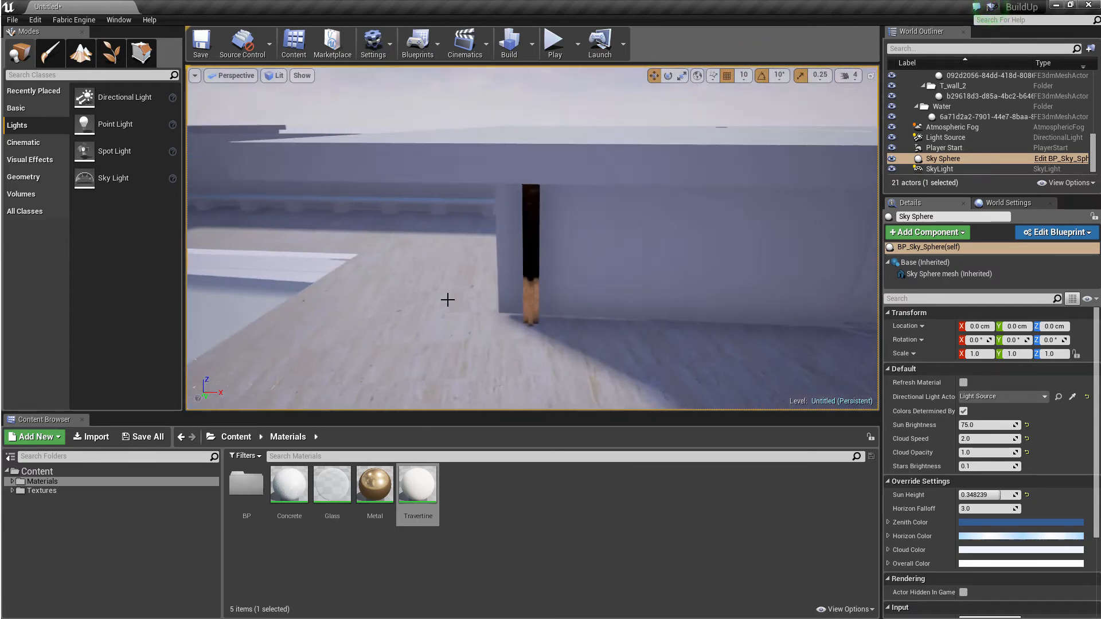
# Reopen the Travertine material and review the TexCoord tiling values and the rest of the node graph.
pyautogui.doubleClick(418, 483)
pyautogui.moveTo(450, 202); pyautogui.dragTo(451, 226, button='right')
pyautogui.click(451, 226)
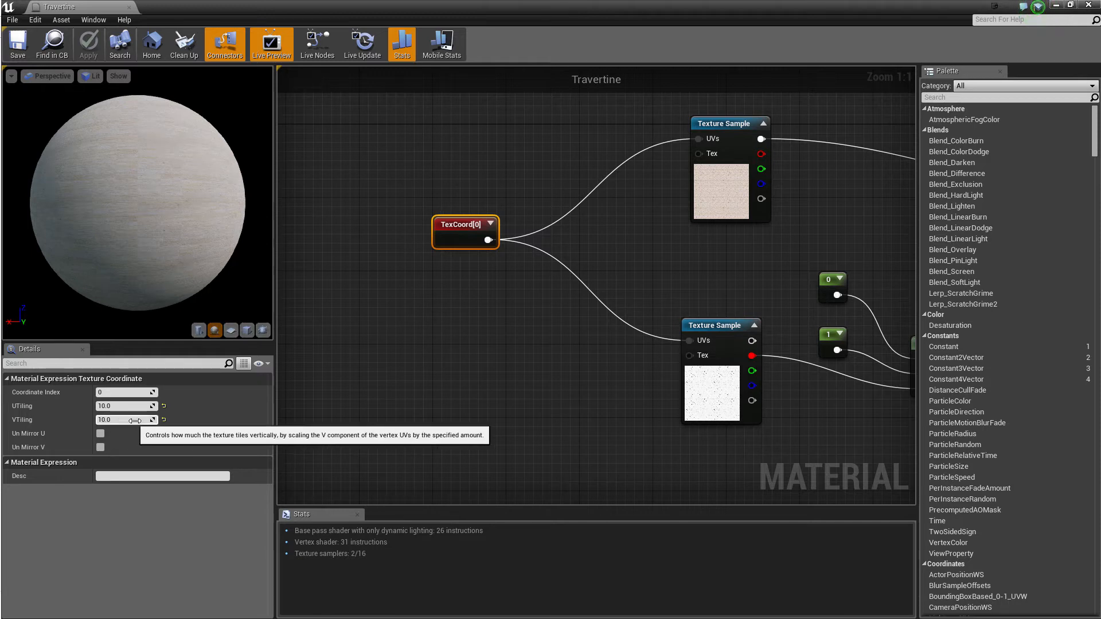
pyautogui.click(561, 357)
pyautogui.moveTo(873, 257); pyautogui.dragTo(555, 254, button='right')
pyautogui.scroll(-1, 505, 272)
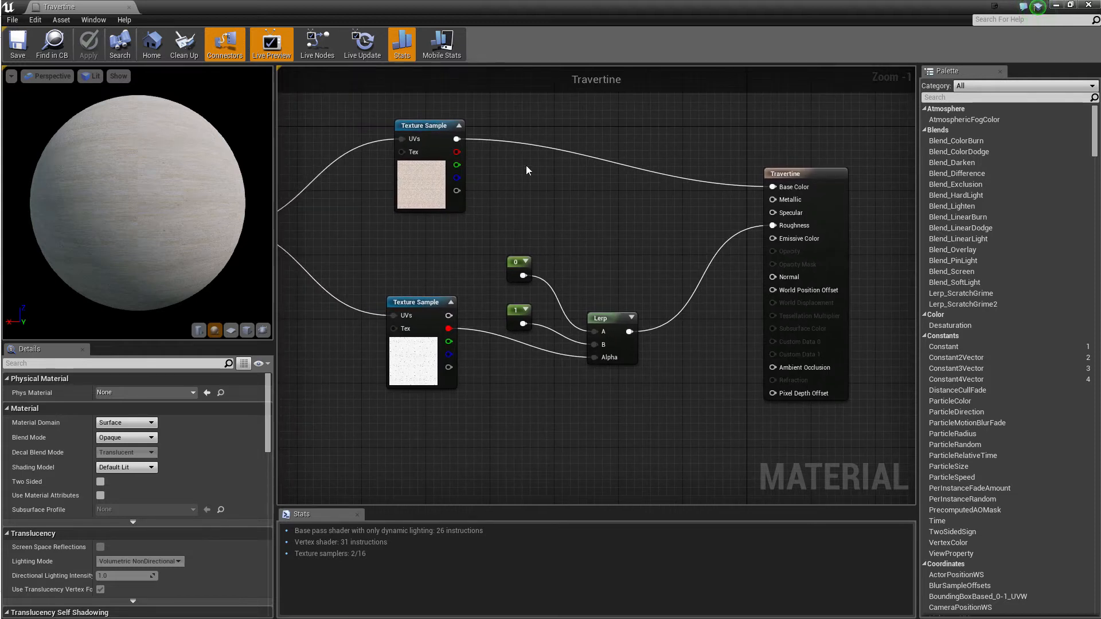
# Save and close the Travertine material, and open the Metal material for editing.
pyautogui.click(23, 53)
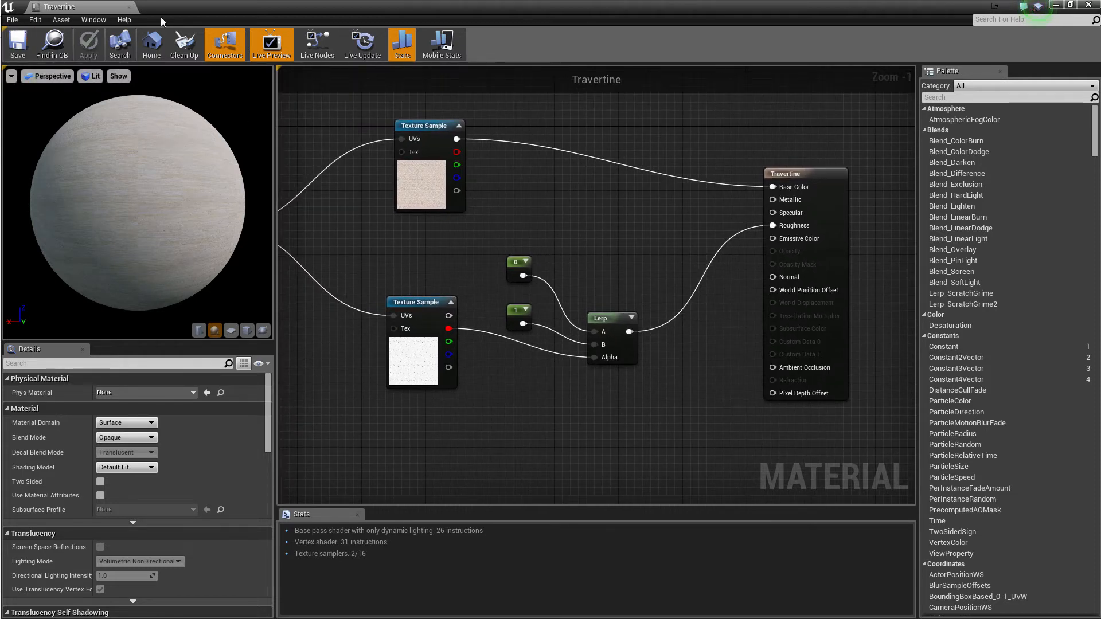
pyautogui.click(130, 6)
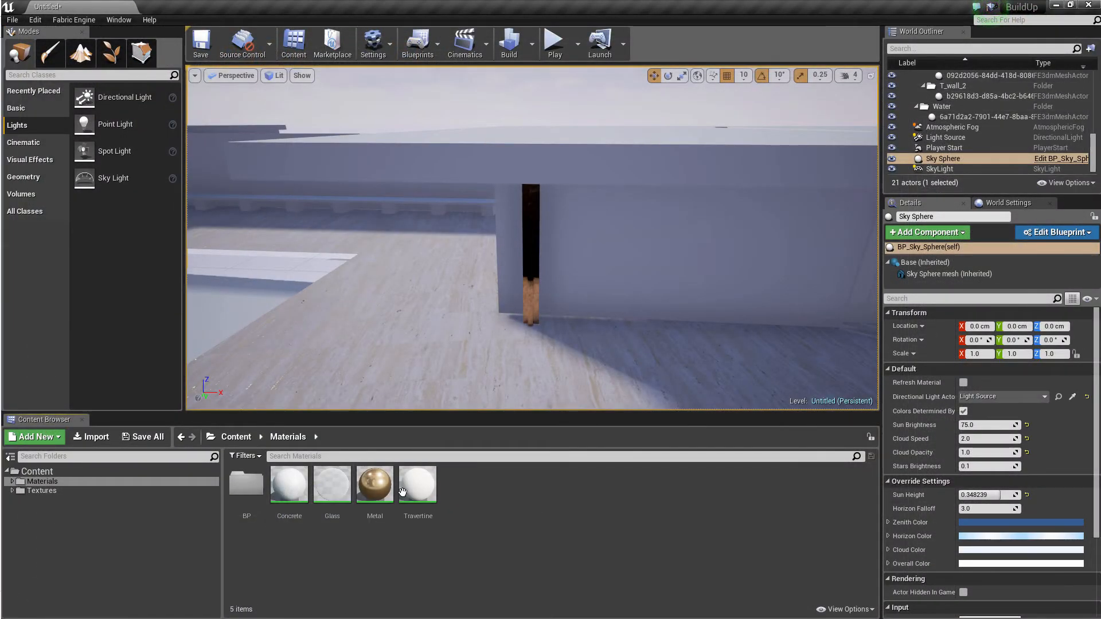
pyautogui.click(429, 492)
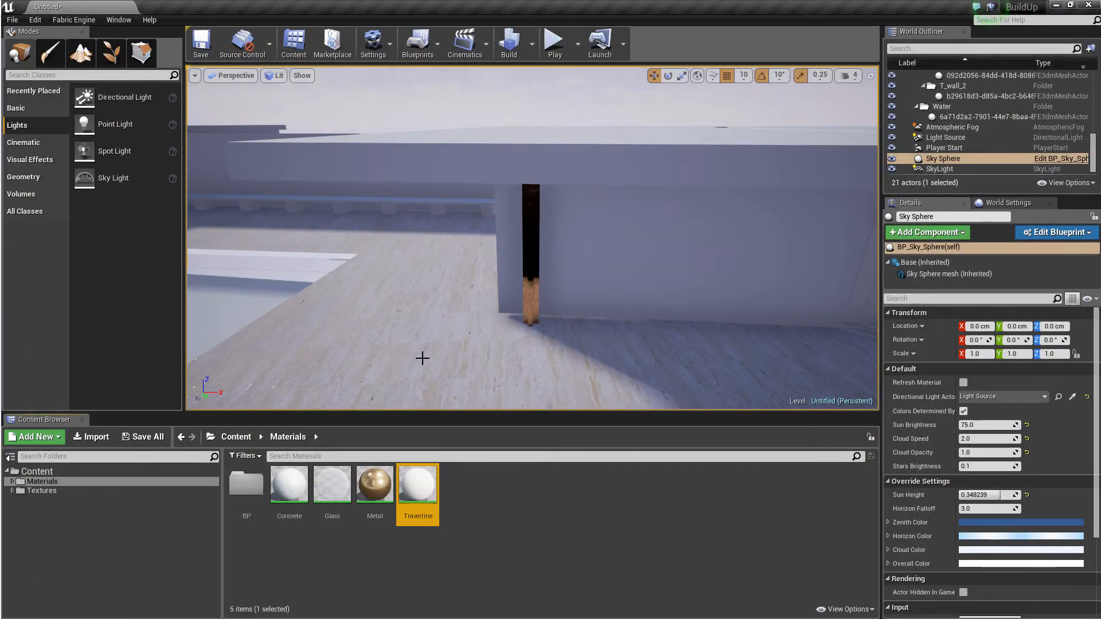
pyautogui.click(289, 488)
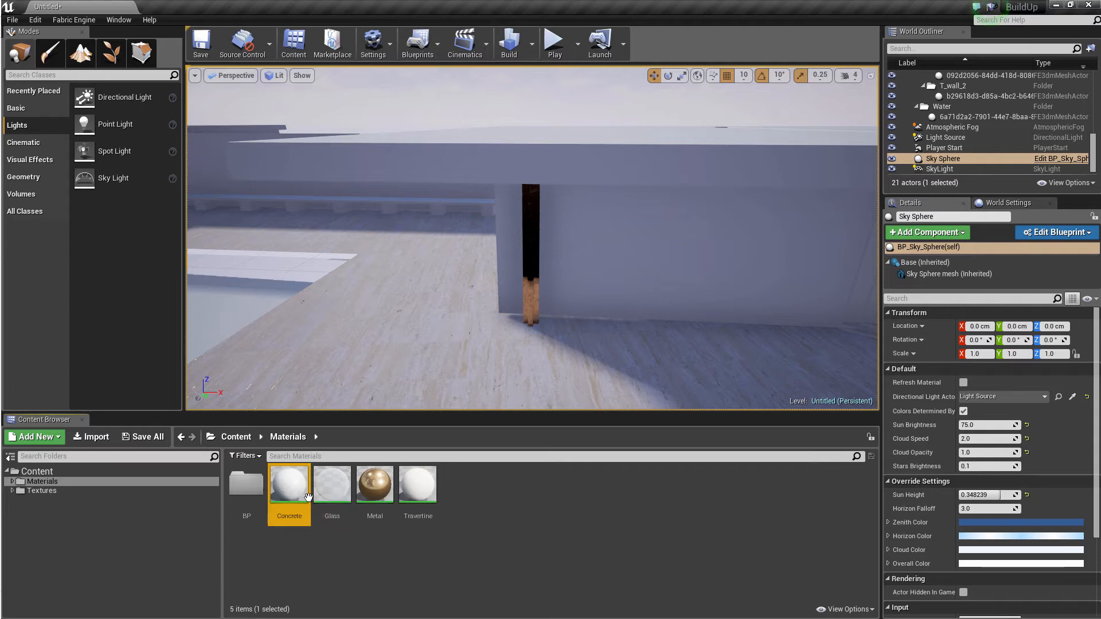
pyautogui.doubleClick(374, 483)
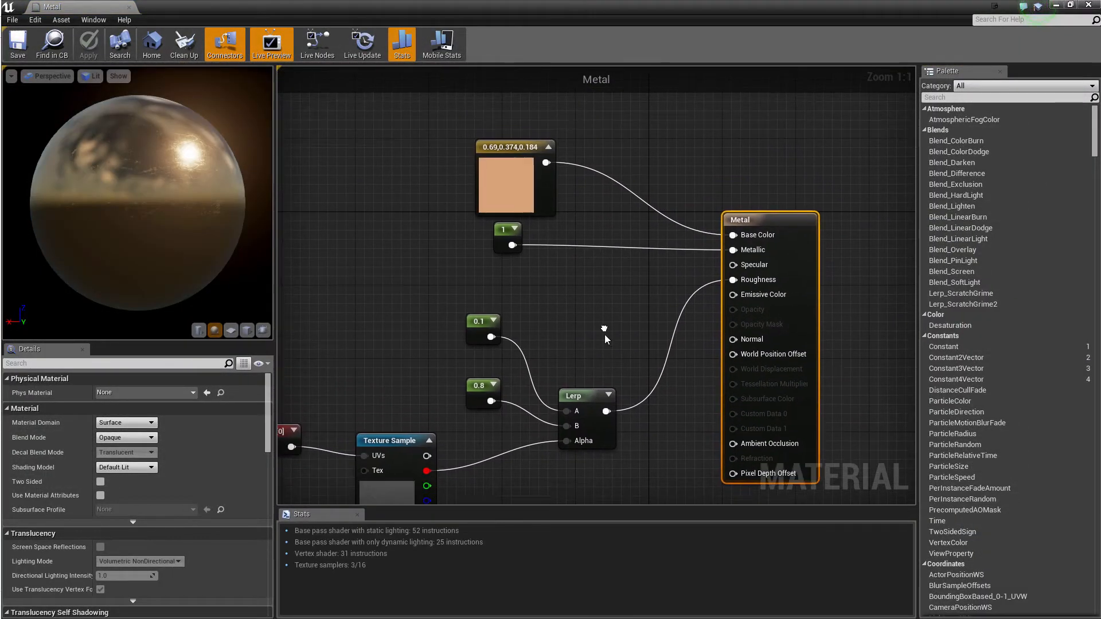
# Raise the Metal material's orange colour node away from the Metallic constant and add a new Constant3Vector node beside it.
pyautogui.moveTo(500, 174); pyautogui.dragTo(500, 146)
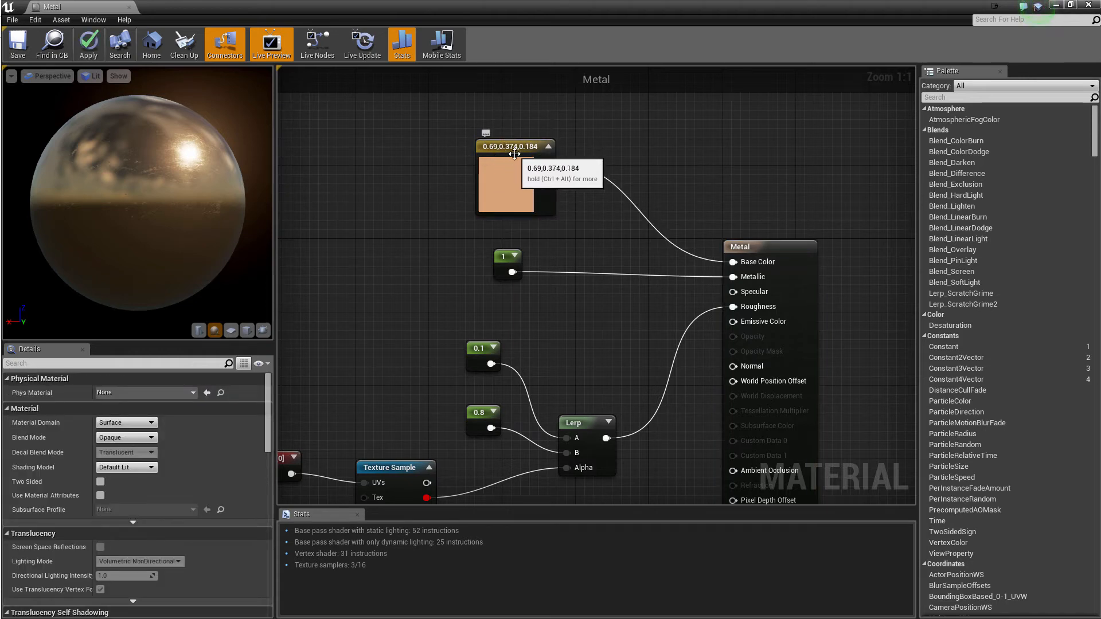
pyautogui.moveTo(515, 153); pyautogui.dragTo(634, 222, button='right')
pyautogui.click(632, 213)
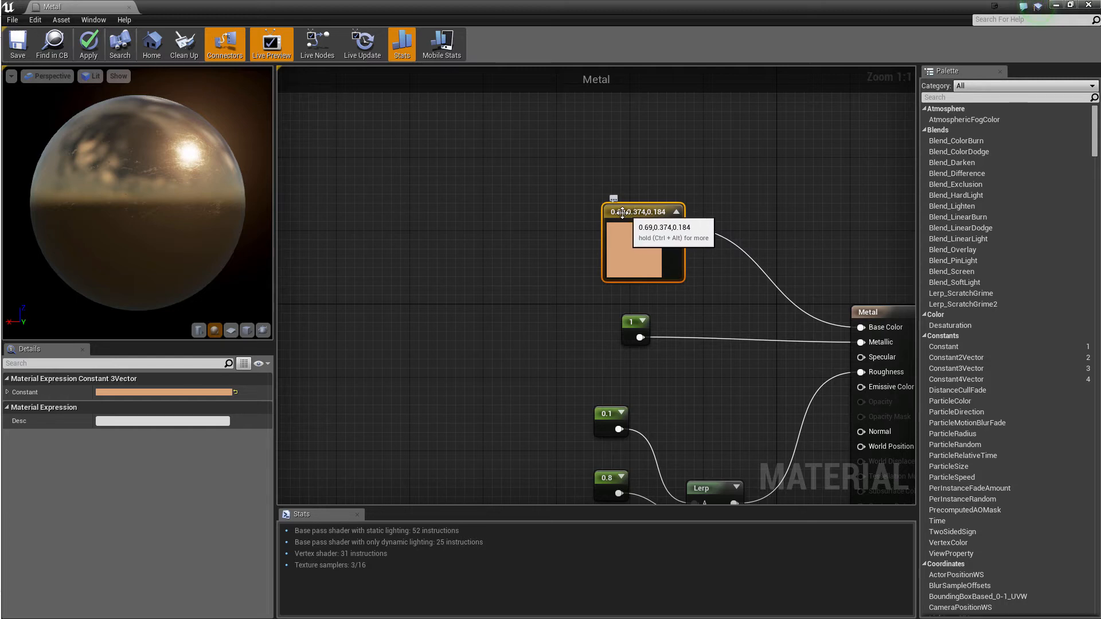
pyautogui.press('3')
pyautogui.click(525, 243)
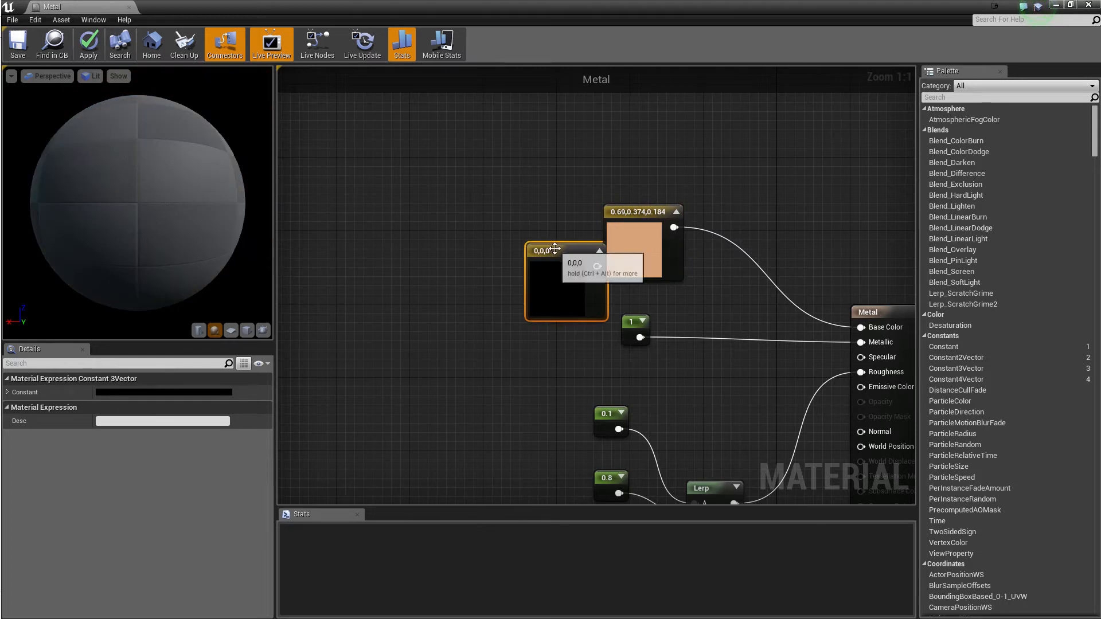
pyautogui.moveTo(557, 249); pyautogui.dragTo(464, 201)
# Set the new Constant3Vector to green (0.318, 0.795, 0.387) and connect its output to Base Color.
pyautogui.doubleClick(463, 202)
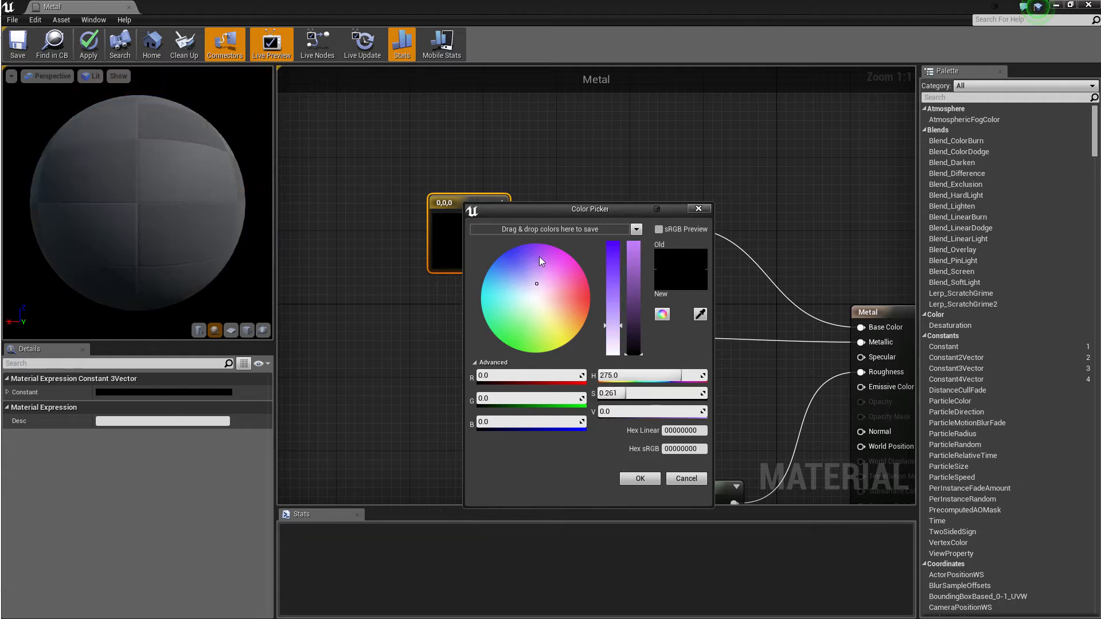
pyautogui.click(507, 325)
pyautogui.click(635, 274)
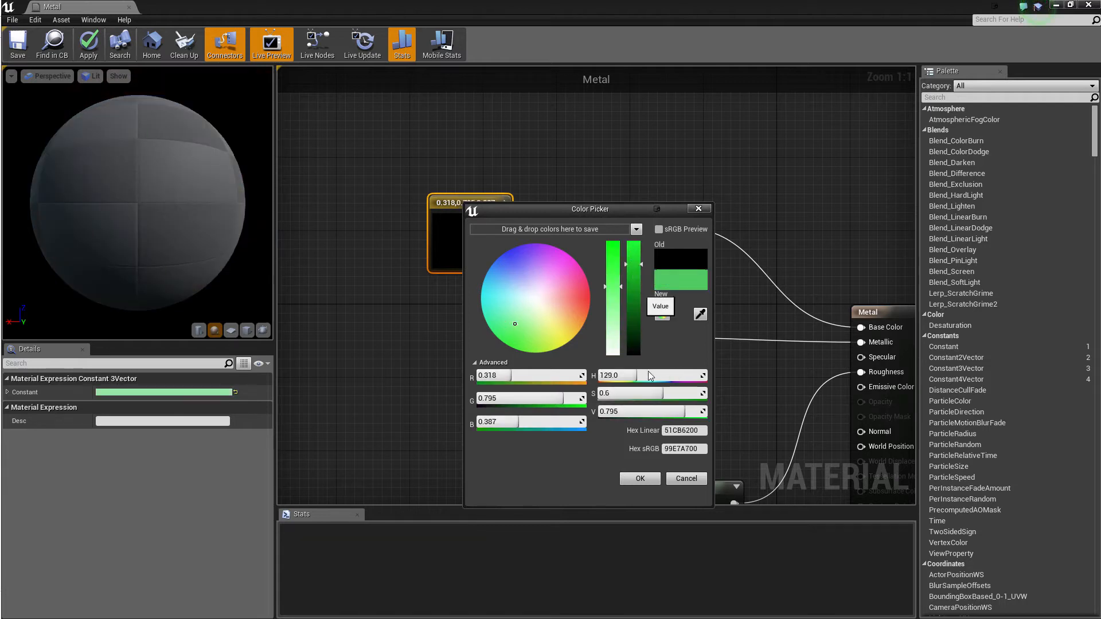
pyautogui.click(640, 478)
pyautogui.moveTo(775, 293); pyautogui.dragTo(865, 329)
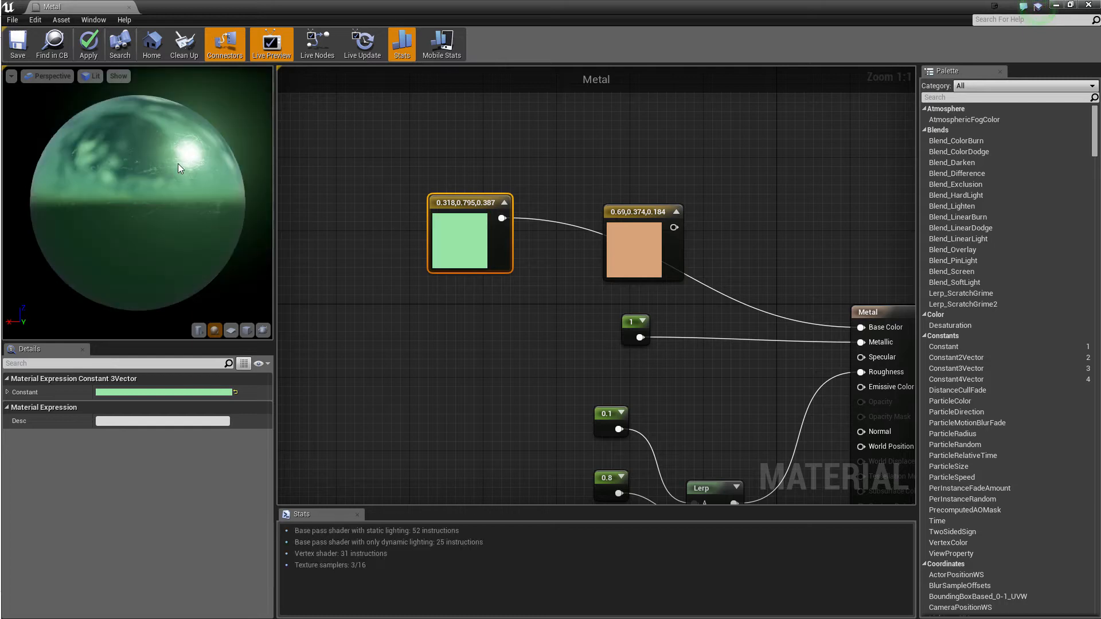
# Add a trial Constant node beside the Metallic constant and delete it.
pyautogui.moveTo(746, 205); pyautogui.dragTo(616, 119, button='right')
pyautogui.click(491, 243)
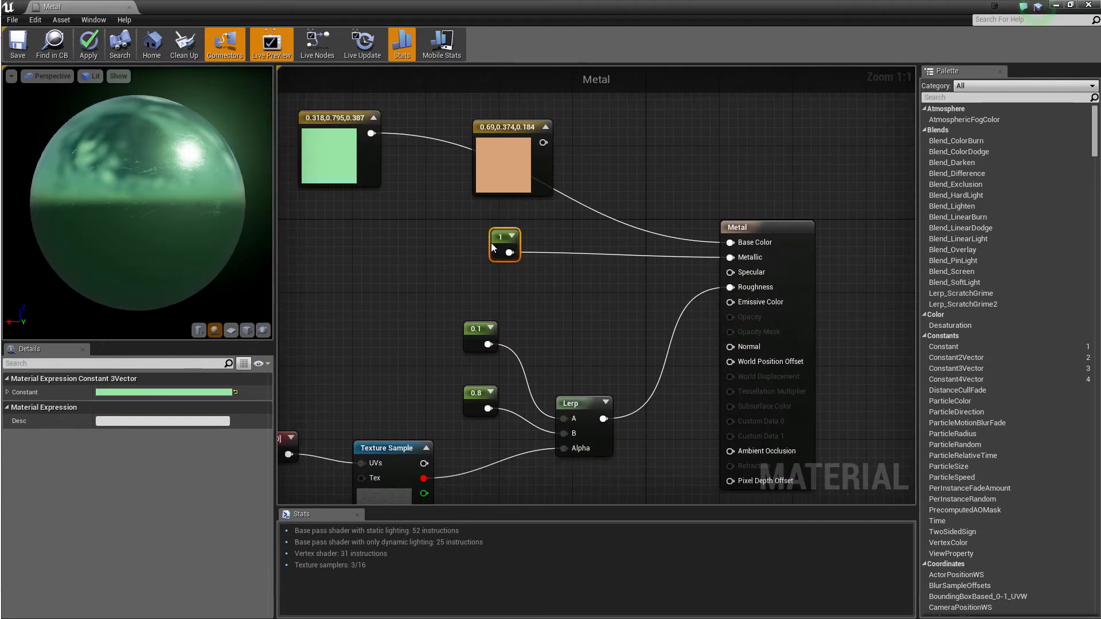
pyautogui.moveTo(497, 240); pyautogui.dragTo(497, 250)
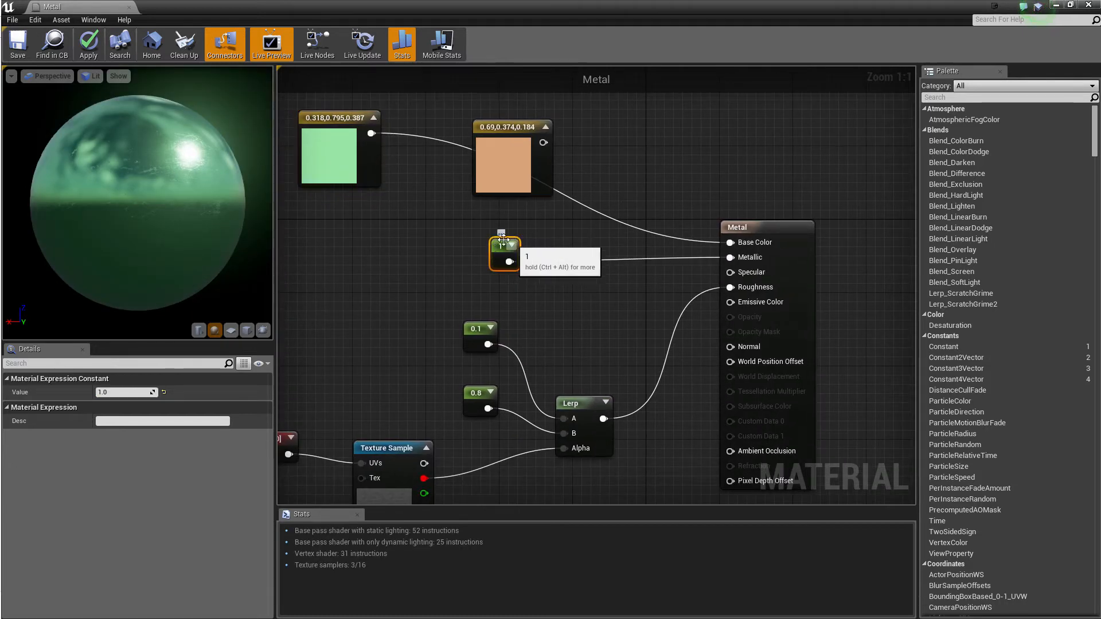
pyautogui.click(433, 241)
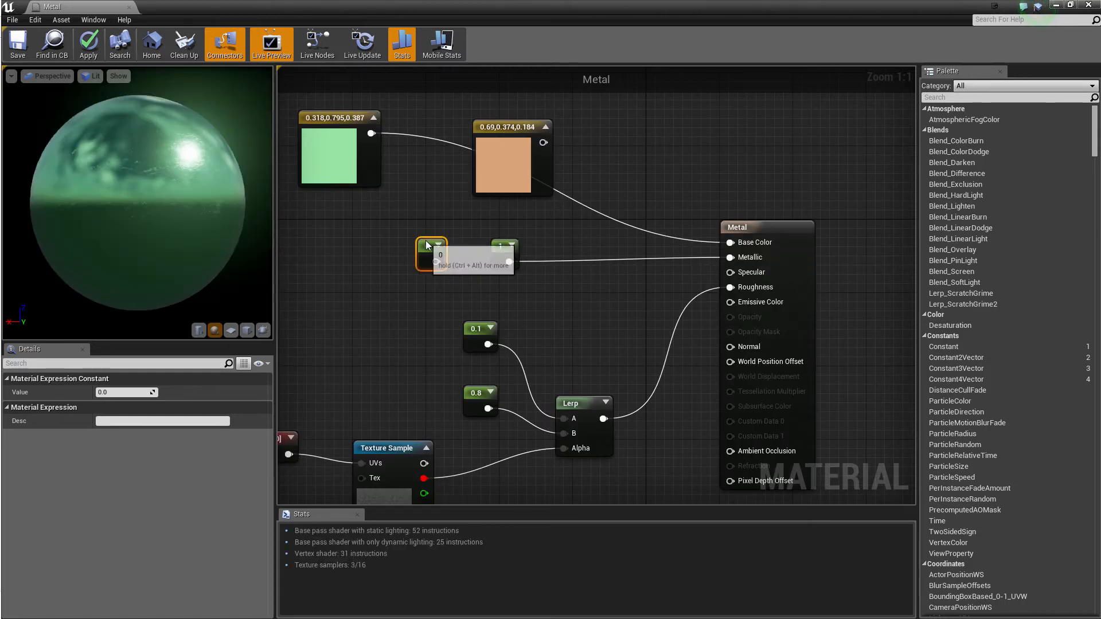
pyautogui.press('Delete')
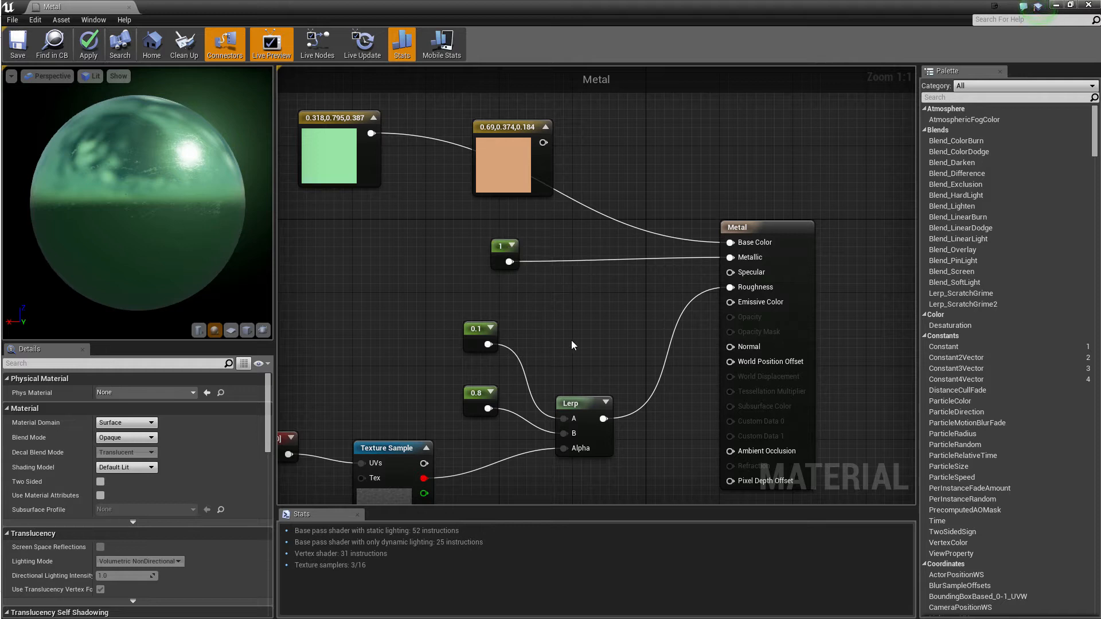
# Examine the scratches Texture Sample, the Lerp and its 0.1 and 0.8 constants feeding Roughness, and inspect the preview sphere.
pyautogui.moveTo(571, 339); pyautogui.dragTo(699, 210, button='right')
pyautogui.moveTo(548, 245); pyautogui.dragTo(442, 284, button='right')
pyautogui.click(420, 361)
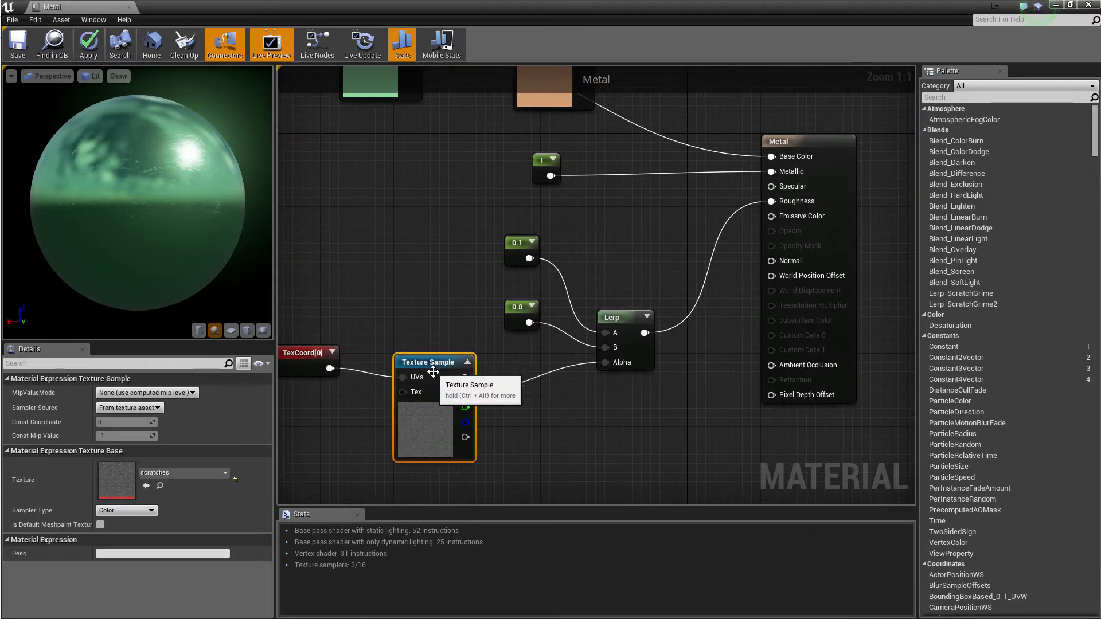
pyautogui.moveTo(433, 372); pyautogui.dragTo(469, 304, button='right')
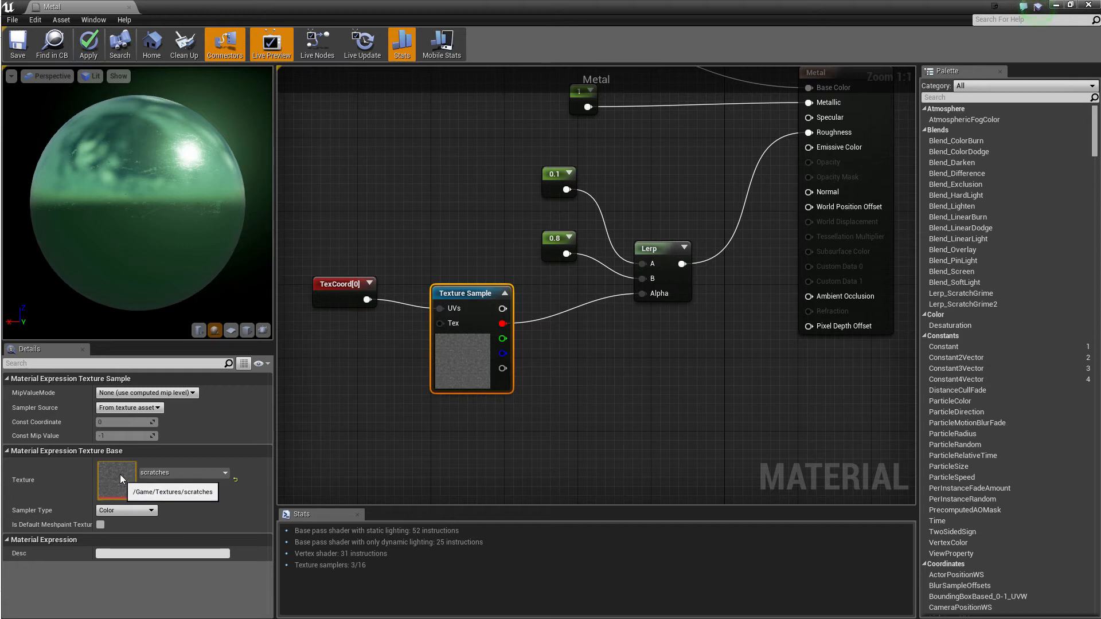
pyautogui.moveTo(663, 253); pyautogui.dragTo(672, 243)
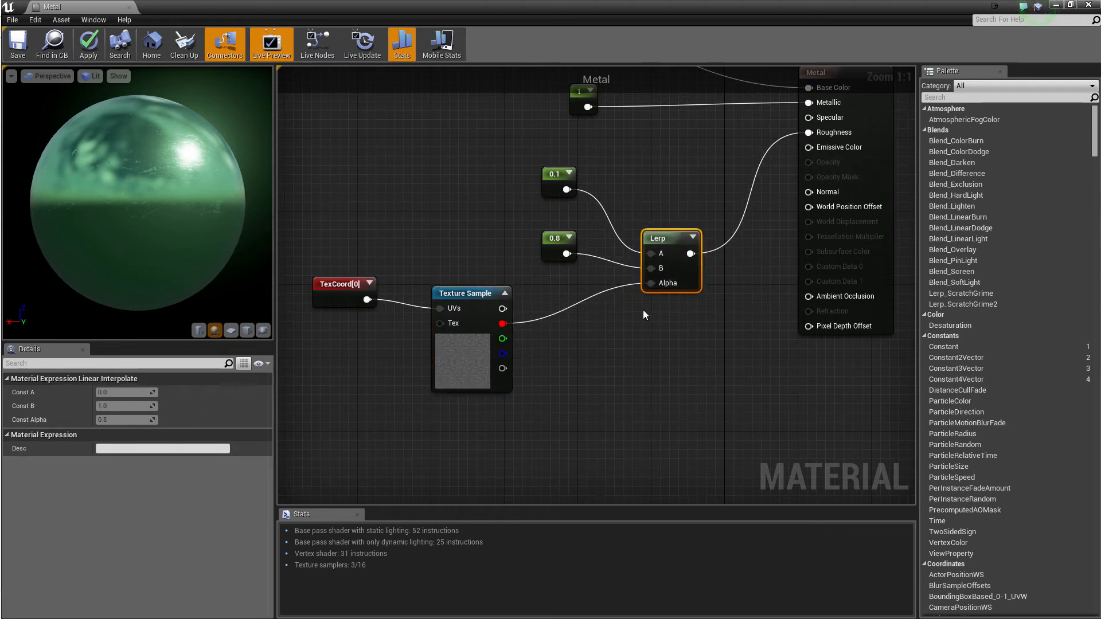
pyautogui.moveTo(616, 204); pyautogui.dragTo(536, 274, button='right')
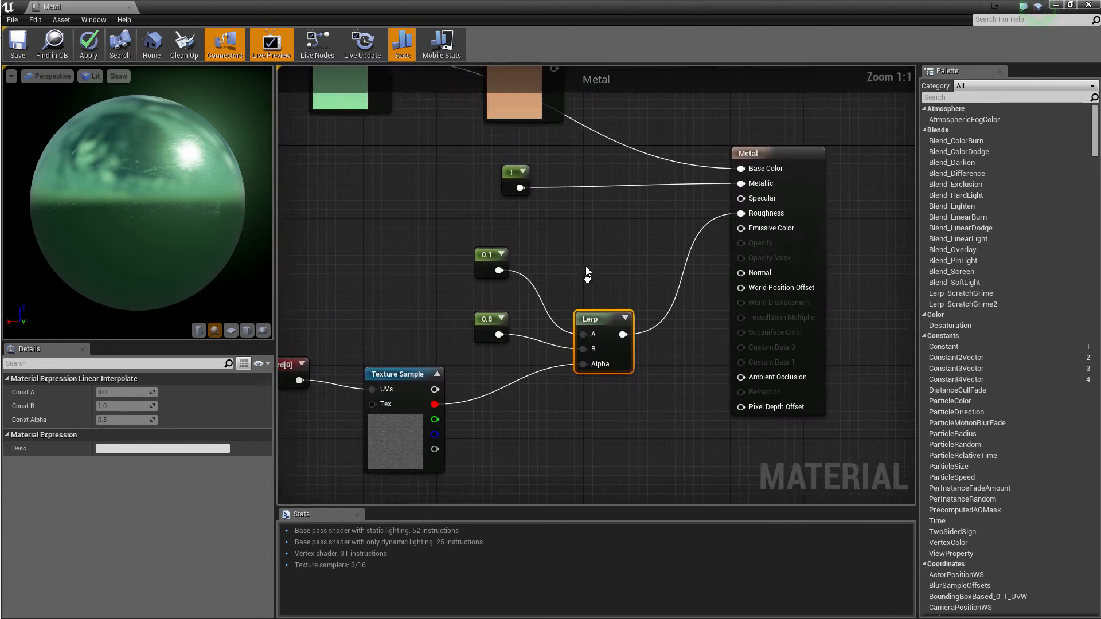
pyautogui.click(487, 269)
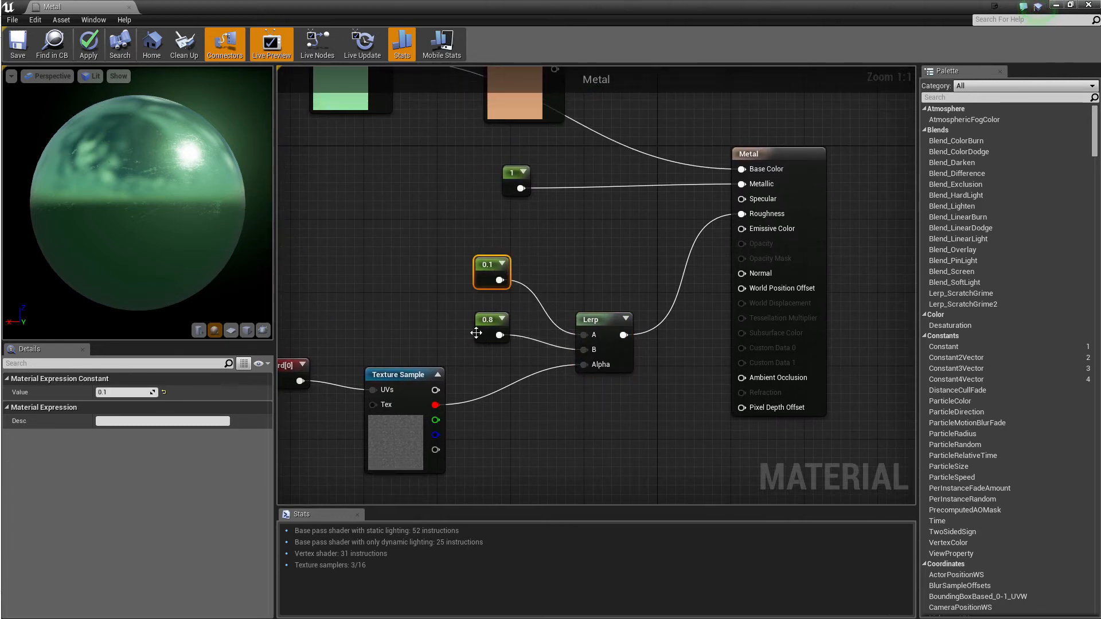
pyautogui.moveTo(499, 335); pyautogui.dragTo(584, 350)
pyautogui.moveTo(150, 183); pyautogui.dragTo(167, 144)
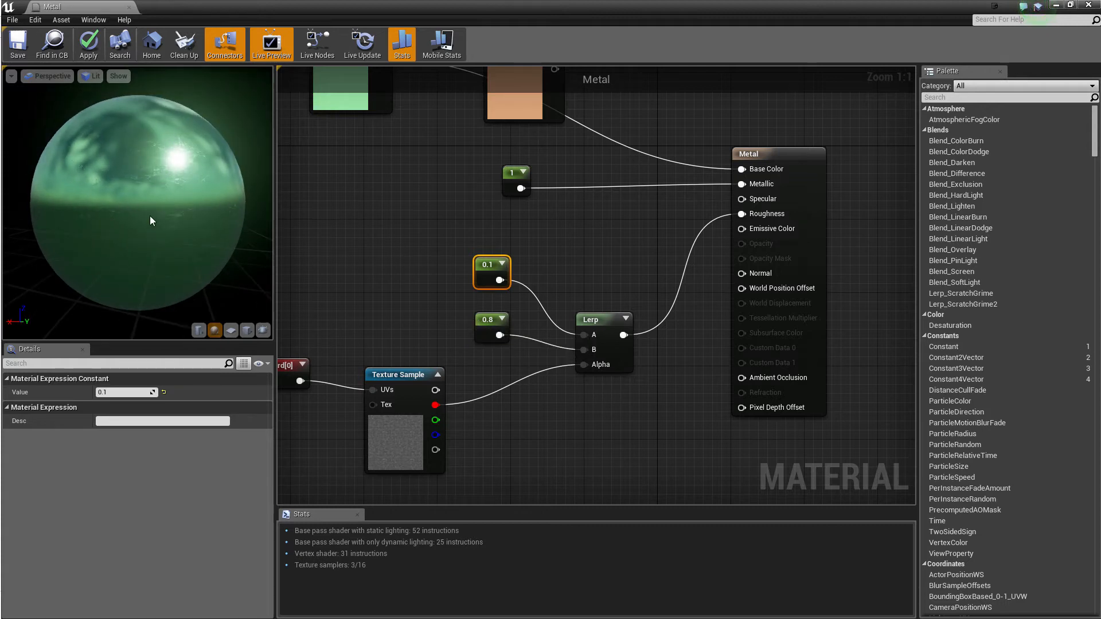
pyautogui.moveTo(163, 215); pyautogui.dragTo(167, 216)
pyautogui.click(593, 278)
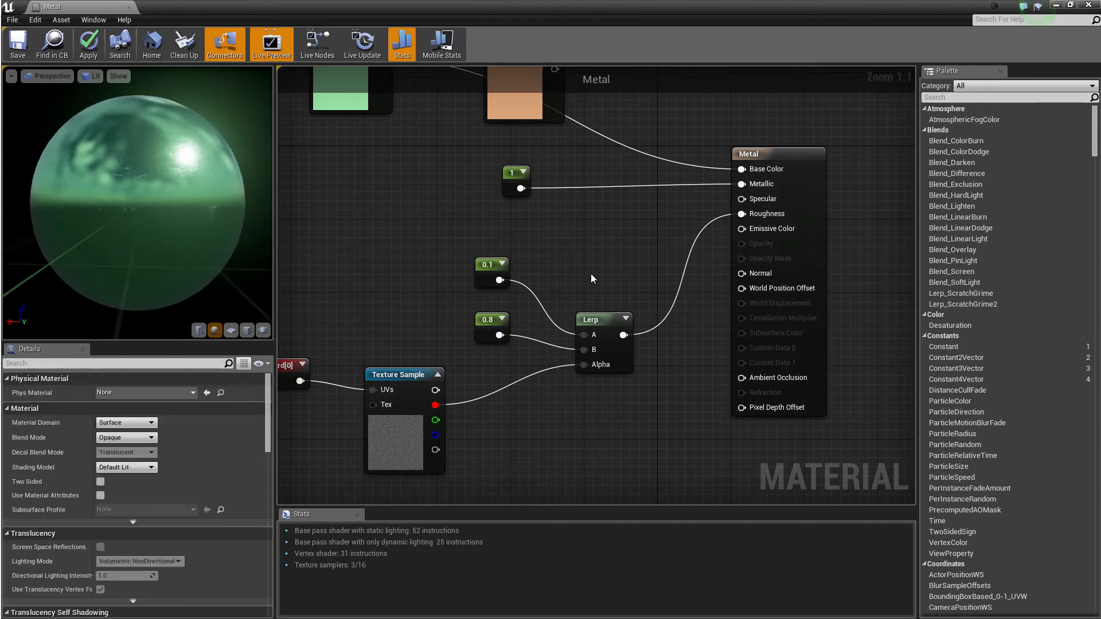
# Disconnect the Lerp from the Metal material's Roughness input, inspect the preview sphere, and reconnect the Lerp to Roughness.
pyautogui.click(760, 233)
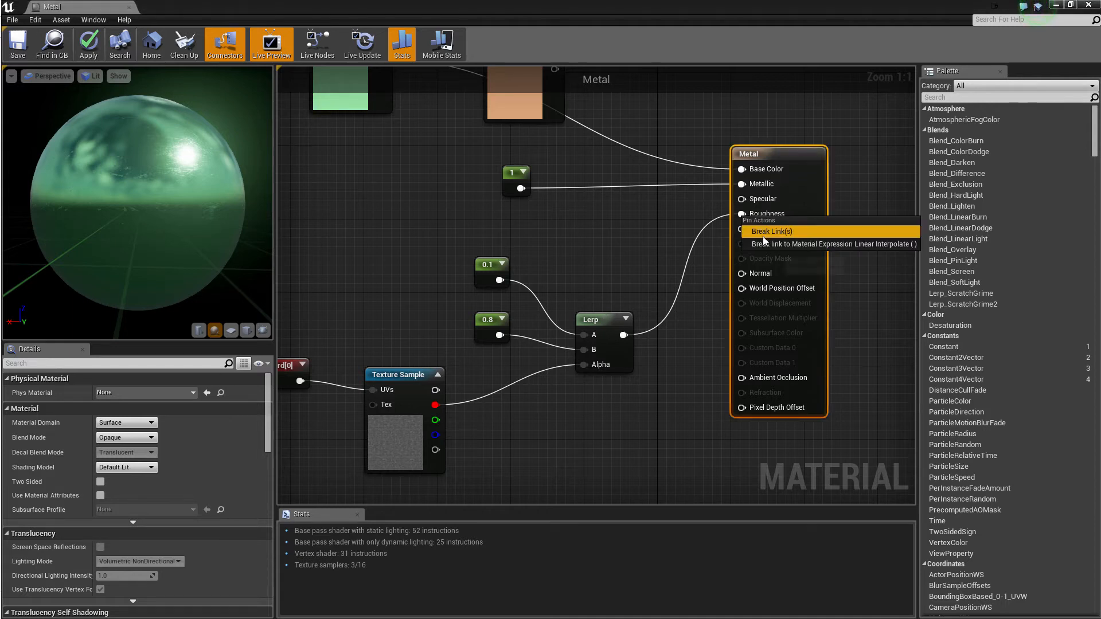
pyautogui.keyDown('alt'); pyautogui.click(742, 214); pyautogui.keyUp('alt')
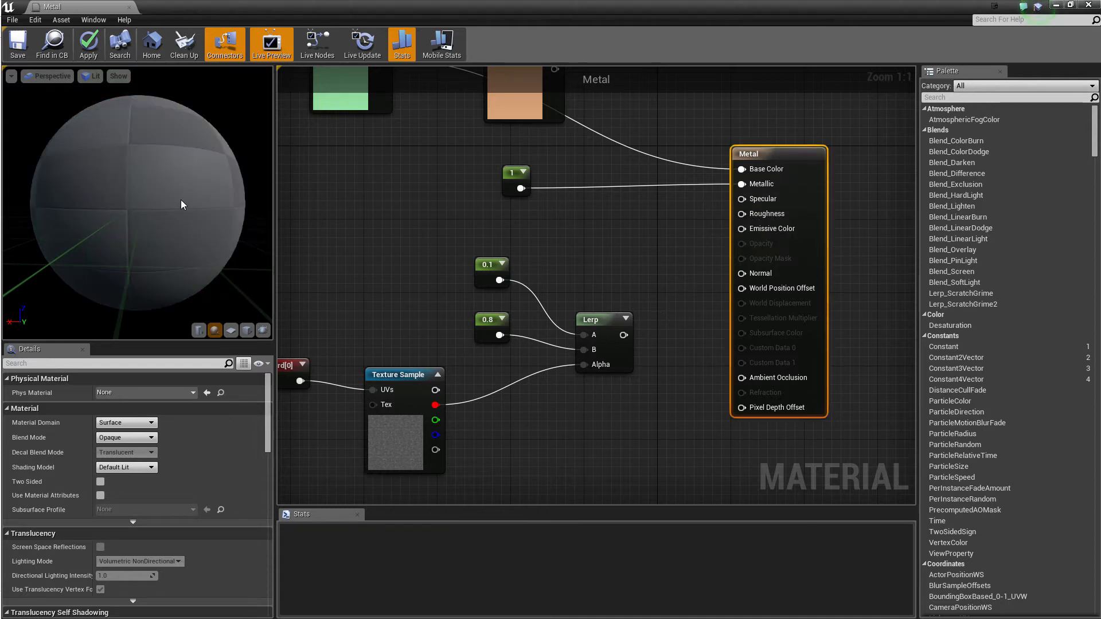
pyautogui.moveTo(150, 184); pyautogui.dragTo(173, 174)
pyautogui.click(669, 215)
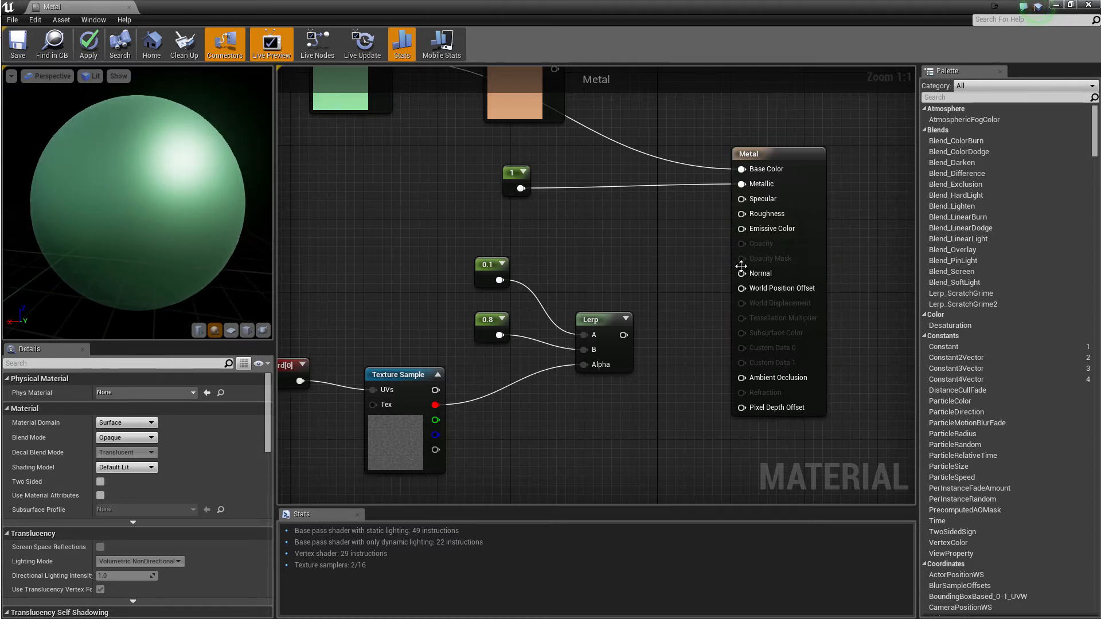
pyautogui.moveTo(623, 335); pyautogui.dragTo(742, 213)
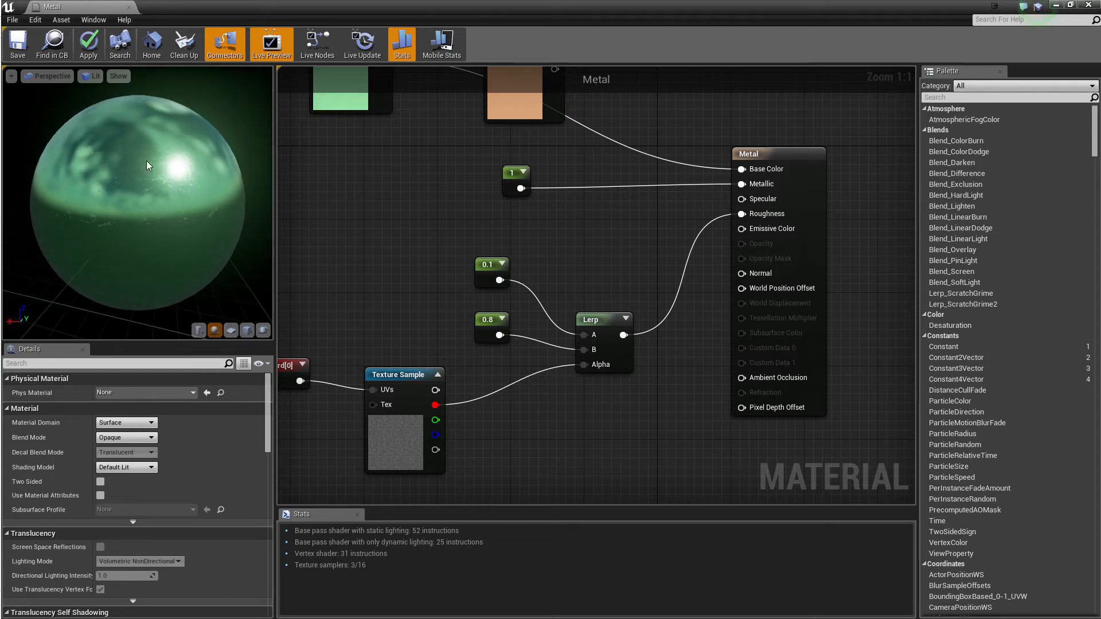
# Connect the orange (0.69, 0.374, 0.184) colour node to Base Color in place of the green one.
pyautogui.scroll(-2, 578, 281)
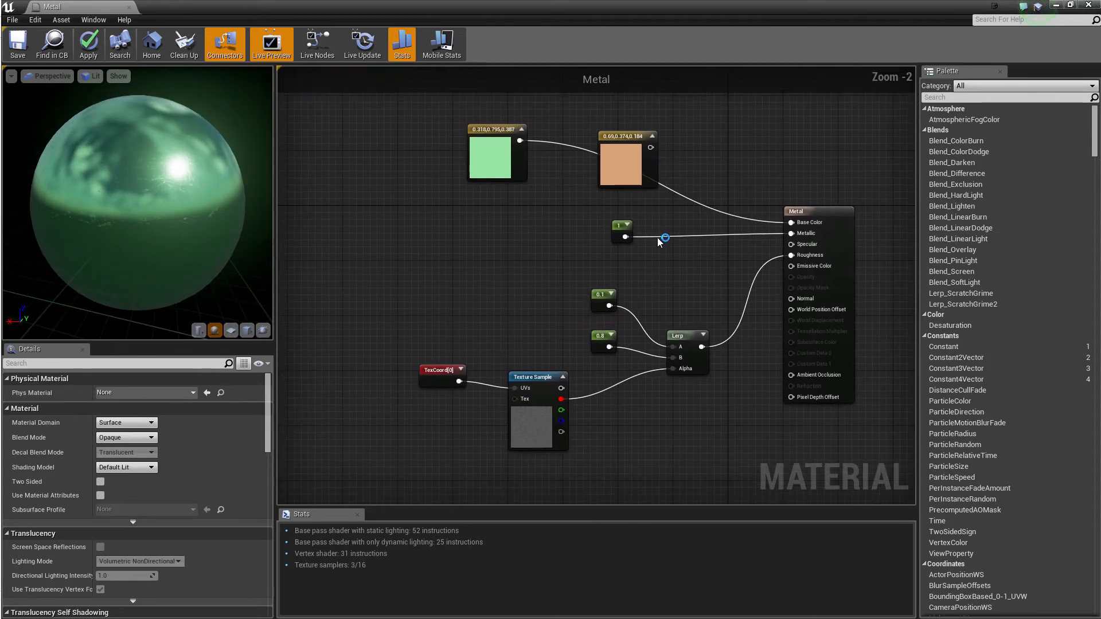
pyautogui.moveTo(642, 147); pyautogui.dragTo(791, 222)
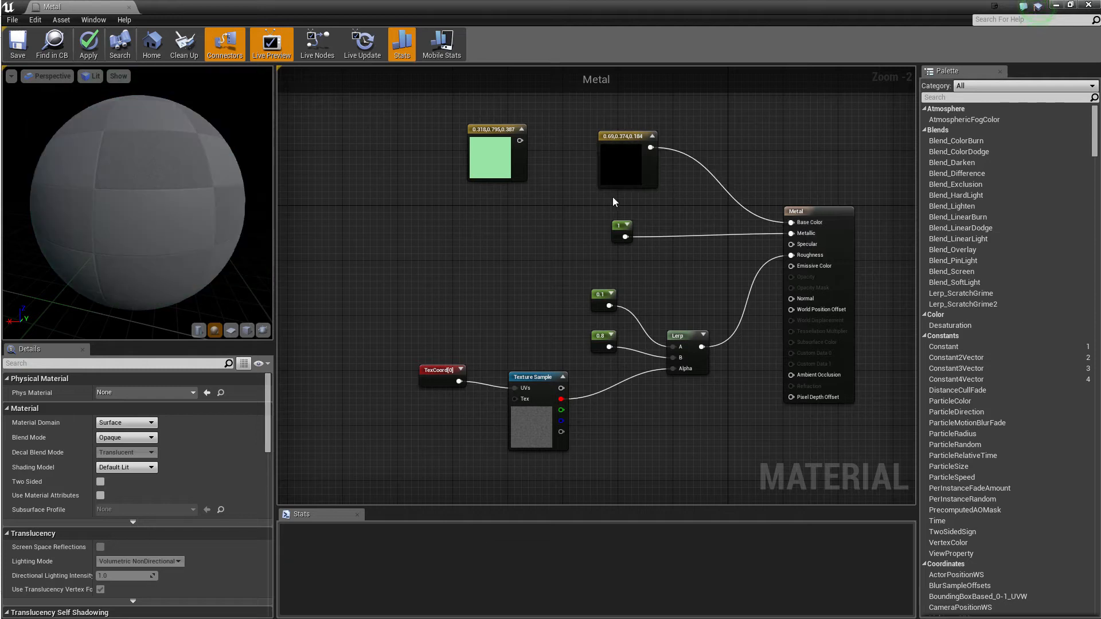
pyautogui.scroll(2, 603, 334)
# Set the constant feeding the Lerp's B input to 1 and the one feeding its A input to 0.5.
pyautogui.click(603, 334)
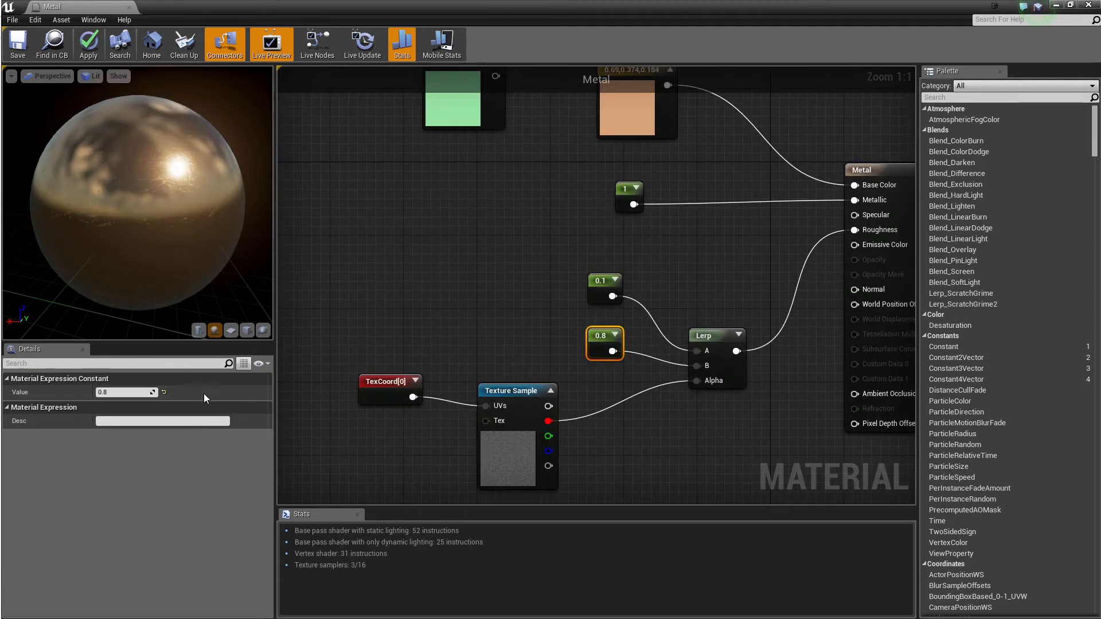
pyautogui.click(339, 288)
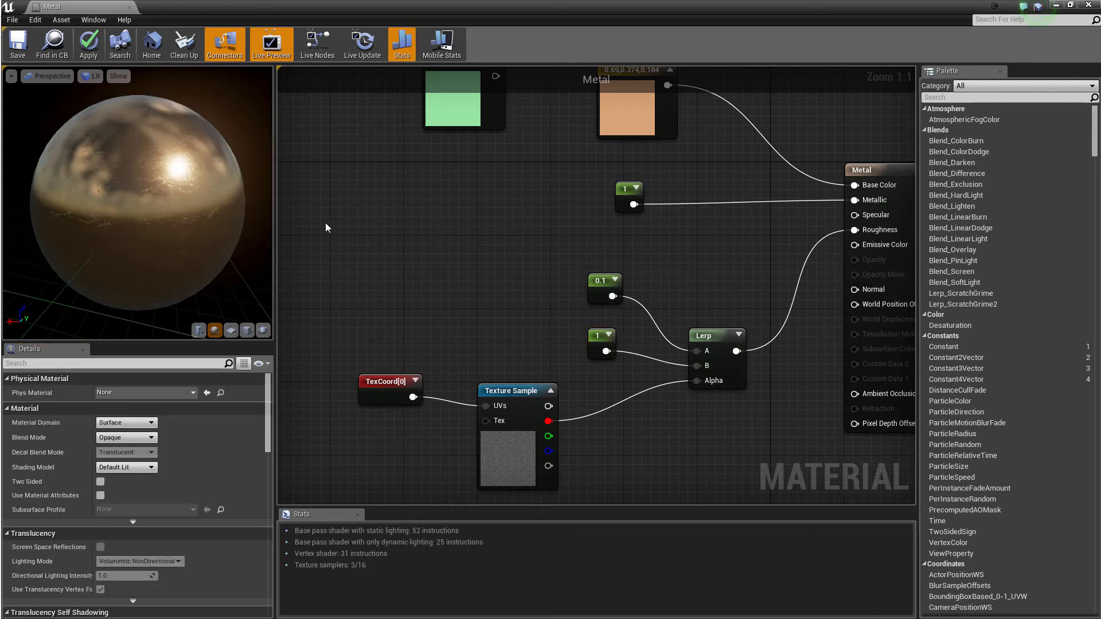
pyautogui.click(599, 281)
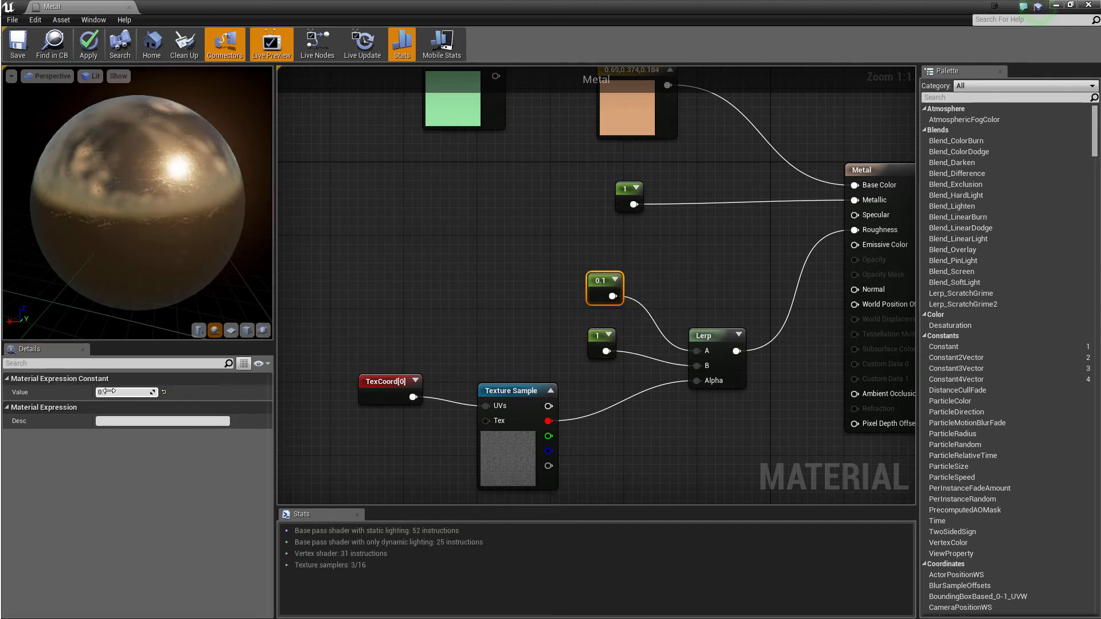
pyautogui.write('0.5')
pyautogui.press('Return')
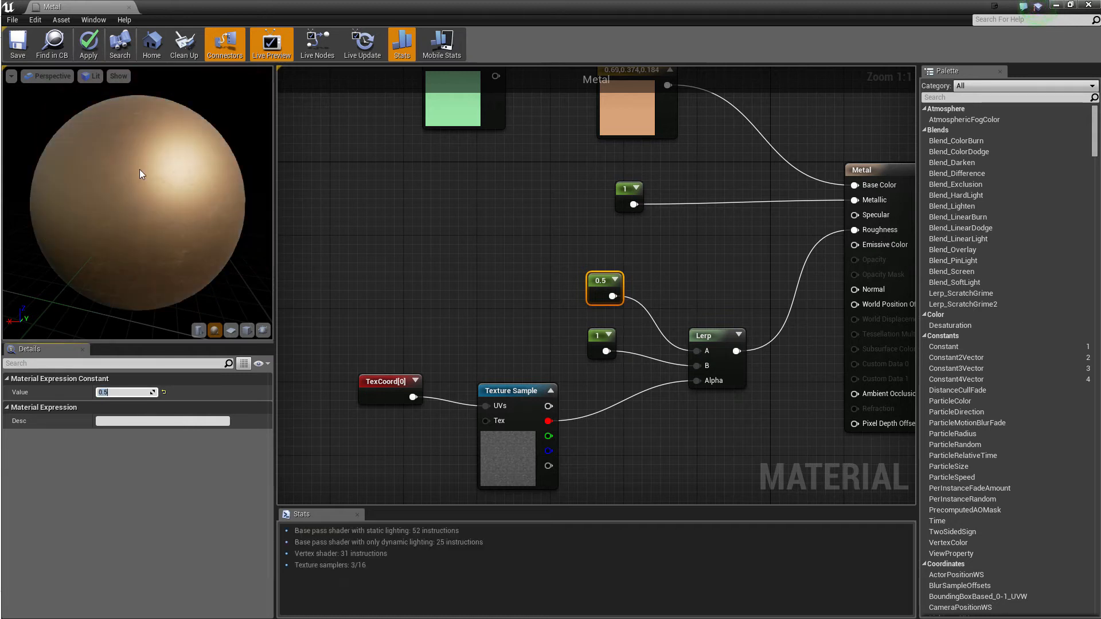
# Check the scratches on the preview sphere up close, and save and close the Metal material.
pyautogui.scroll(-4, 165, 244)
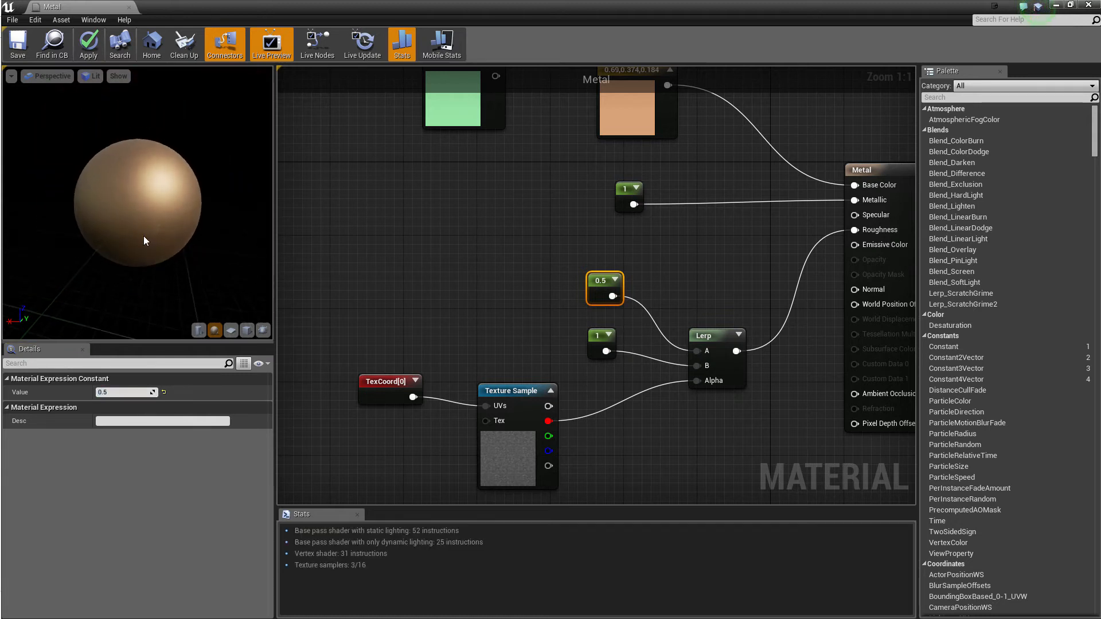
pyautogui.scroll(1, 143, 236)
pyautogui.scroll(-1, 161, 237)
pyautogui.scroll(2, 164, 222)
pyautogui.scroll(4, 172, 232)
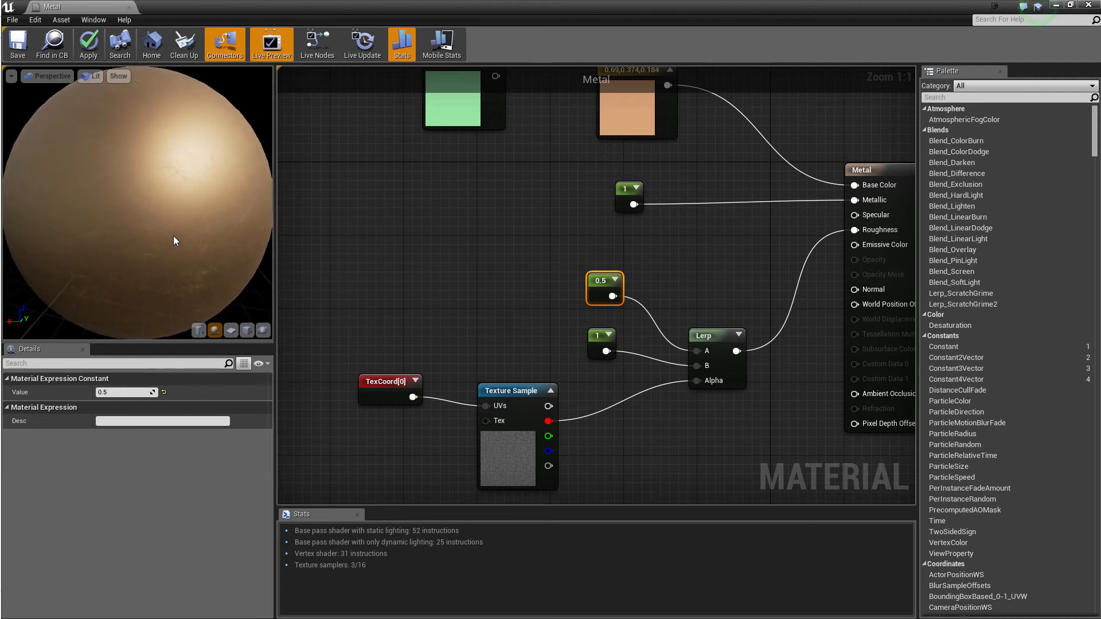
pyautogui.click(231, 153)
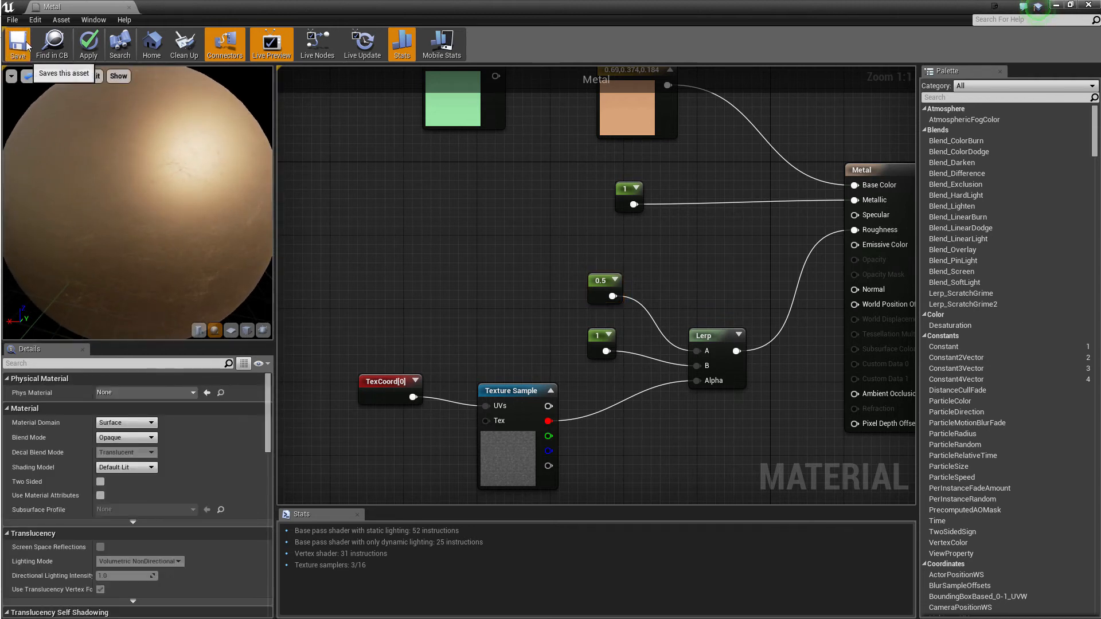
pyautogui.click(27, 47)
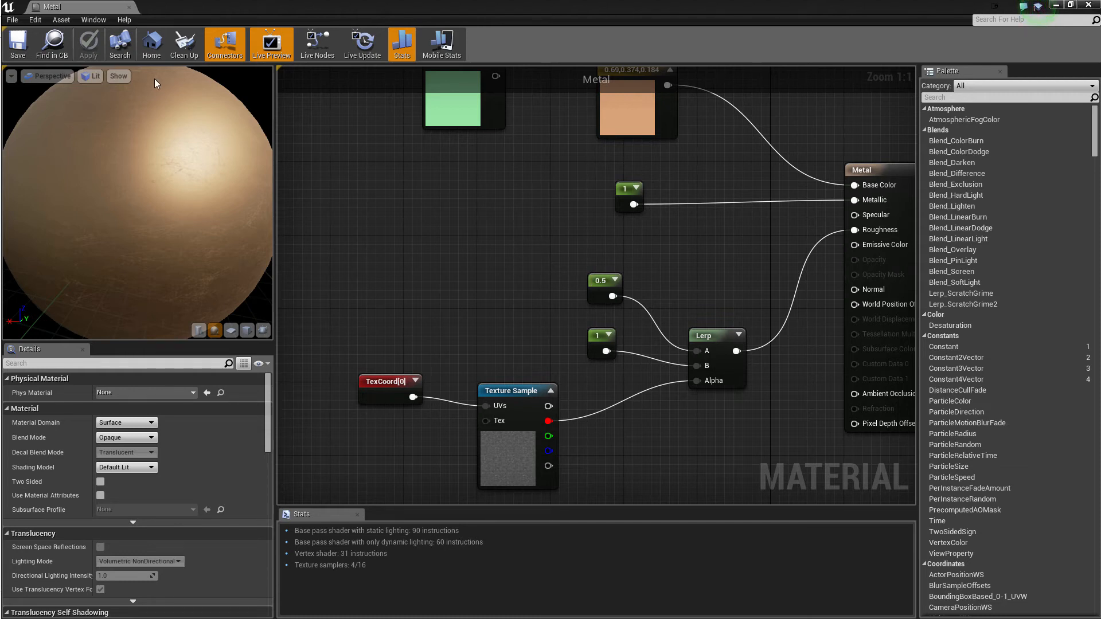
pyautogui.click(129, 7)
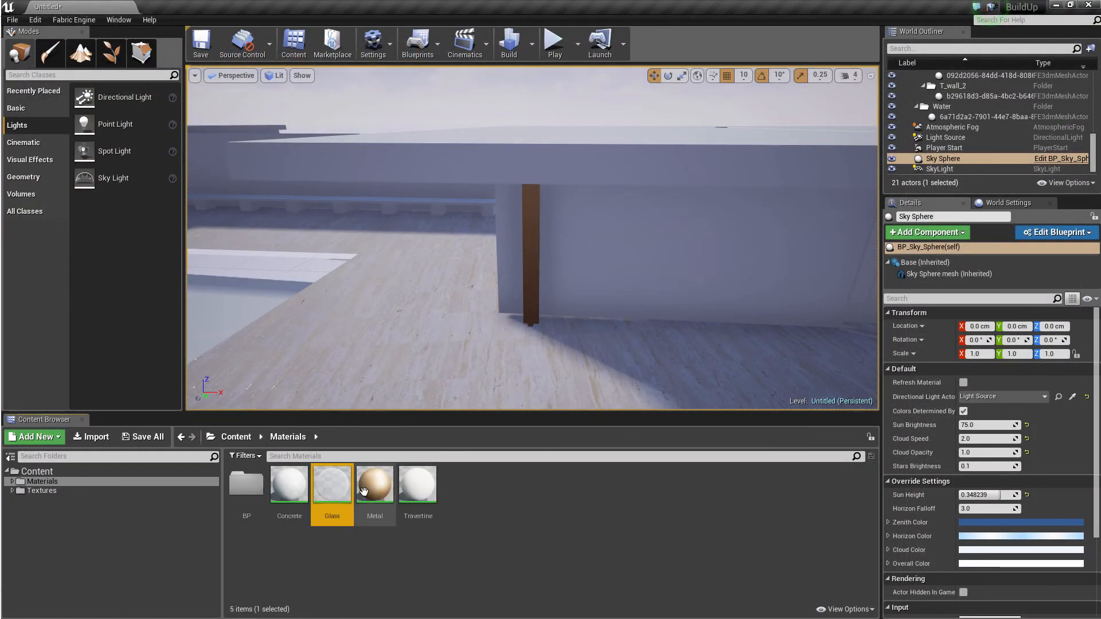
# Open the Glass material and move its colour node and the Metallic and Roughness constants upward into a tighter group.
pyautogui.doubleClick(330, 484)
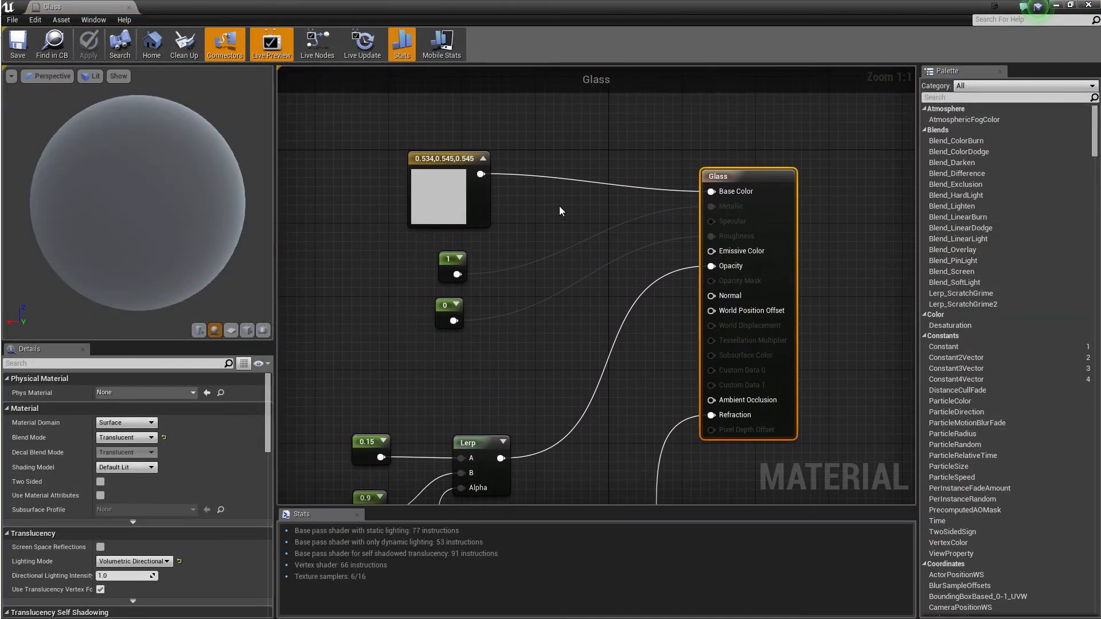
pyautogui.moveTo(477, 167); pyautogui.dragTo(476, 138)
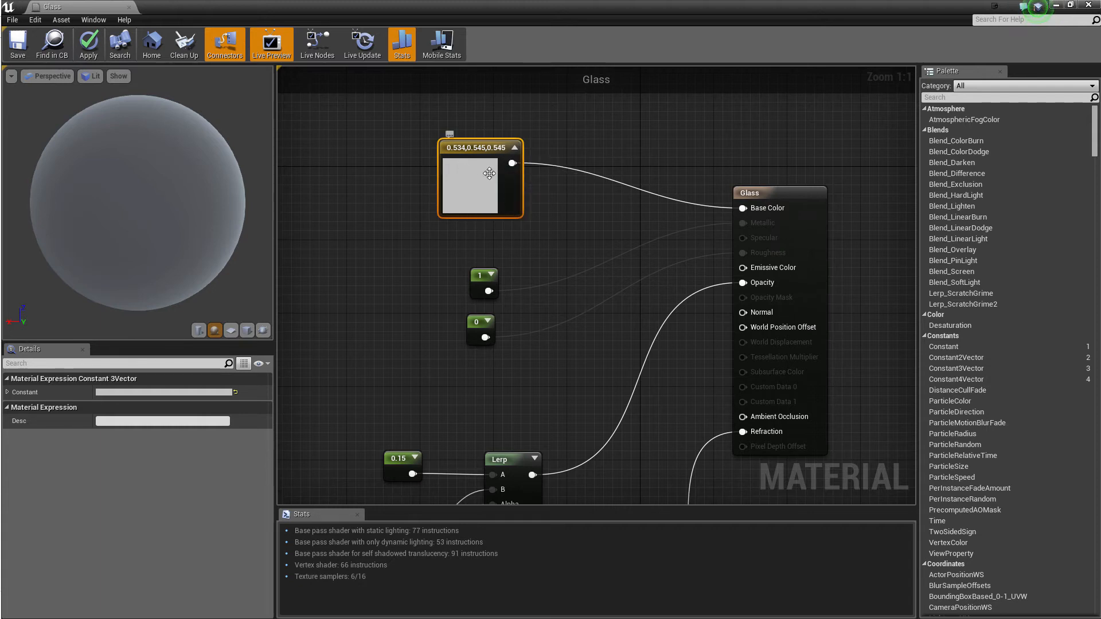
pyautogui.moveTo(479, 284); pyautogui.dragTo(486, 248)
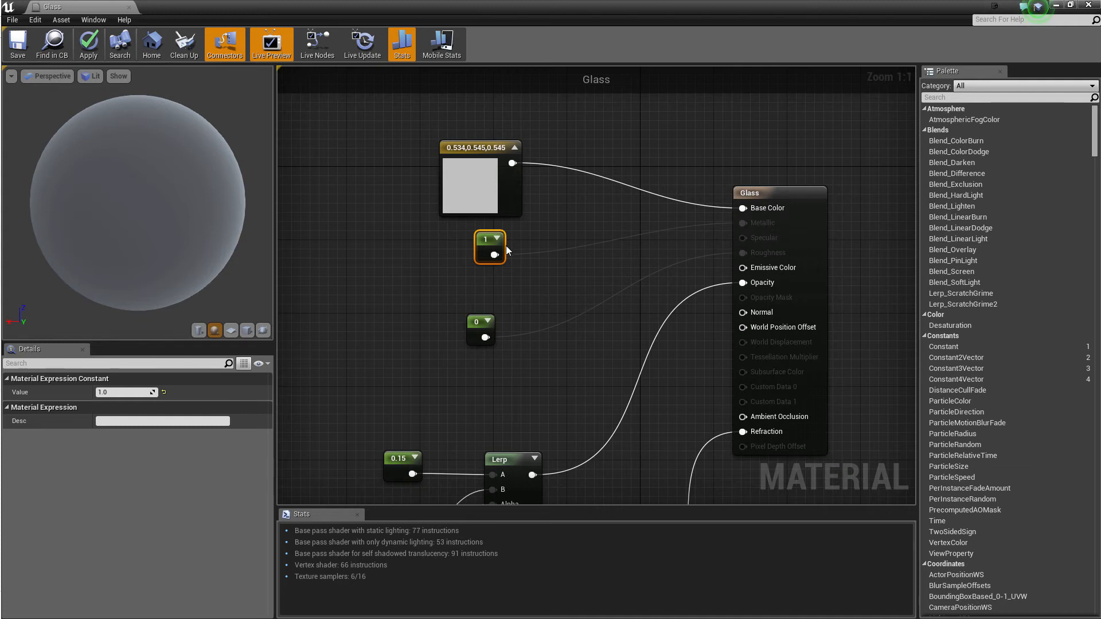
pyautogui.moveTo(492, 238); pyautogui.dragTo(501, 228)
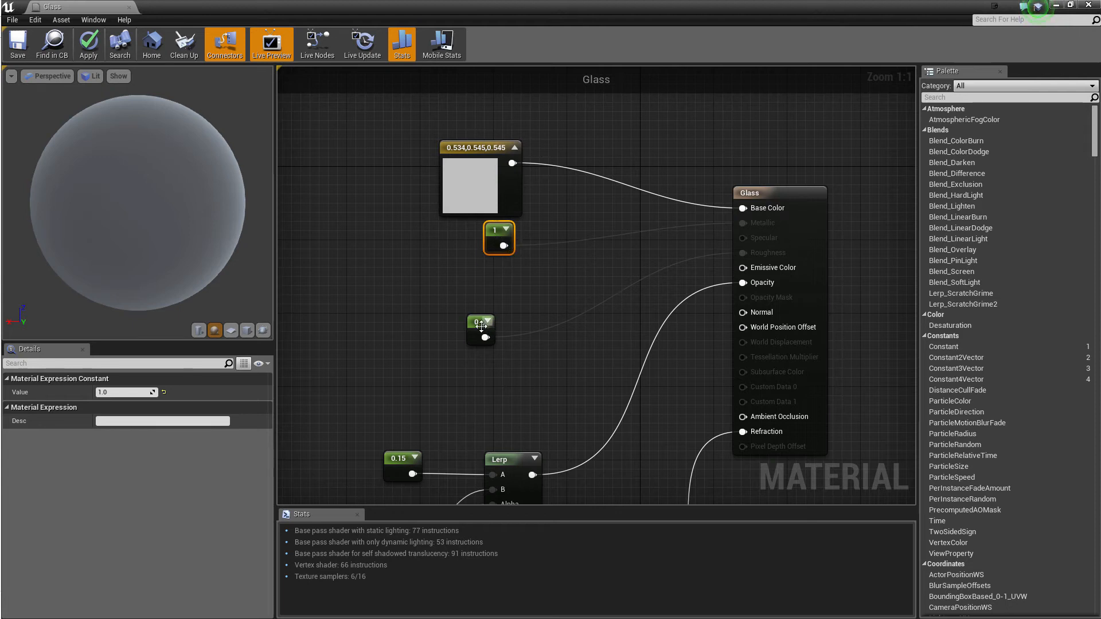
pyautogui.moveTo(481, 326); pyautogui.dragTo(499, 280)
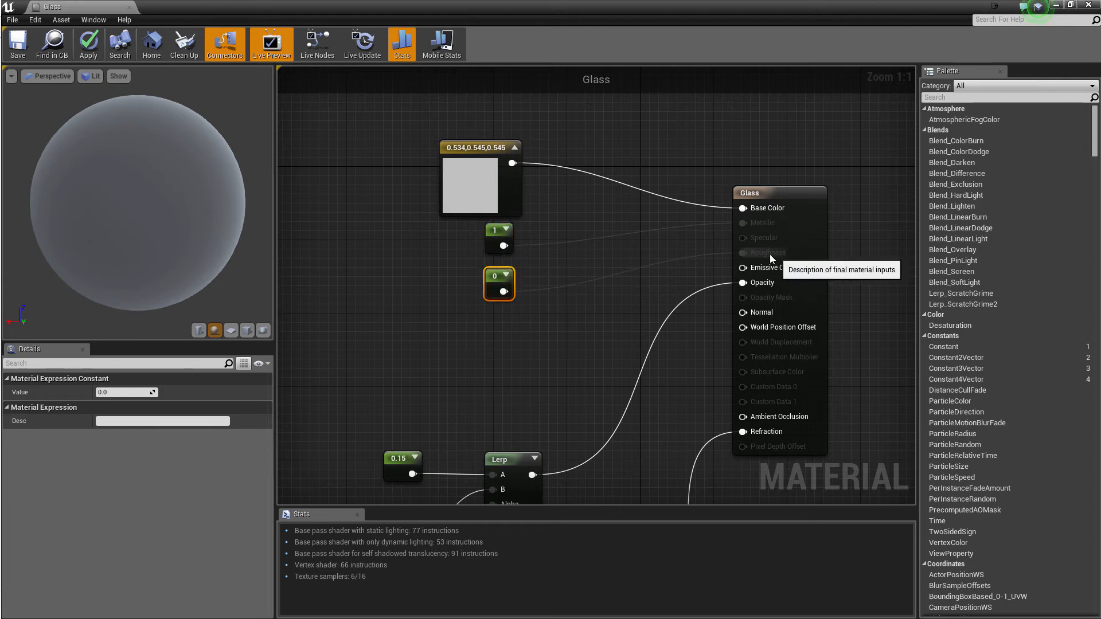
# Add a second Fresnel_Function node above the existing one, beside the 0.15 and 0.9 opacity constants.
pyautogui.moveTo(504, 295); pyautogui.dragTo(705, 98, button='right')
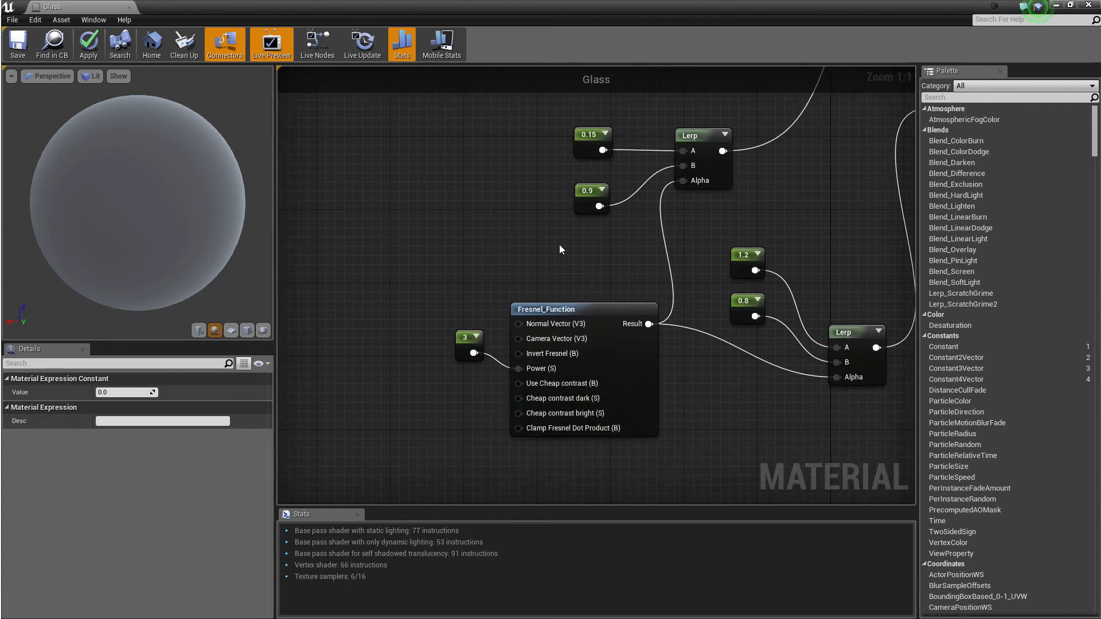
pyautogui.rightClick(385, 222)
pyautogui.write('fresn')
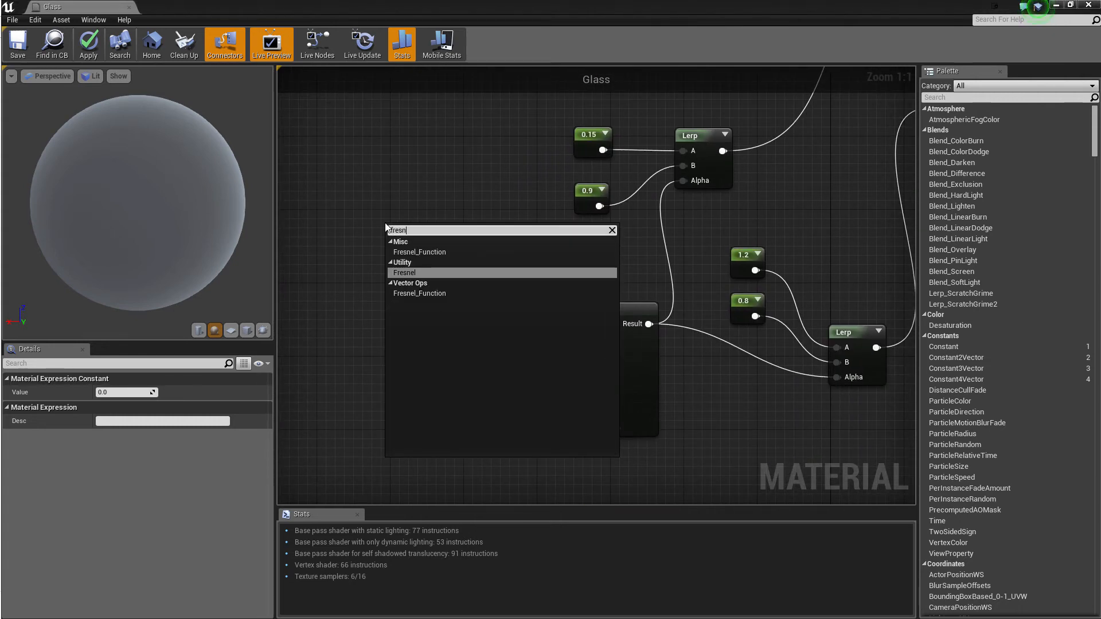
pyautogui.click(448, 253)
pyautogui.moveTo(486, 225); pyautogui.dragTo(443, 162)
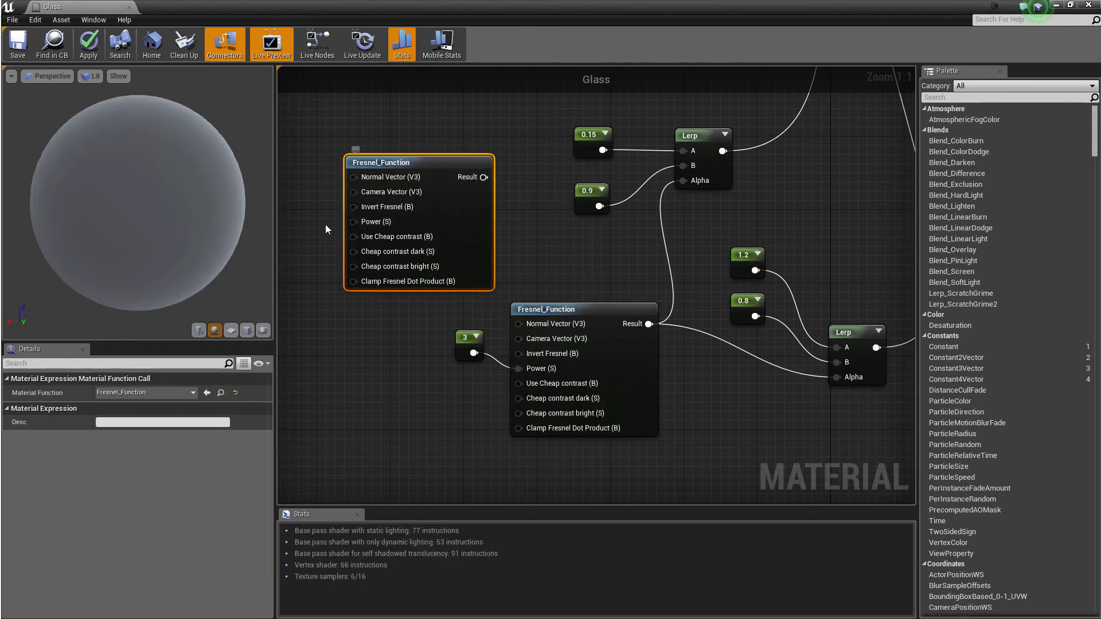
pyautogui.moveTo(354, 220)
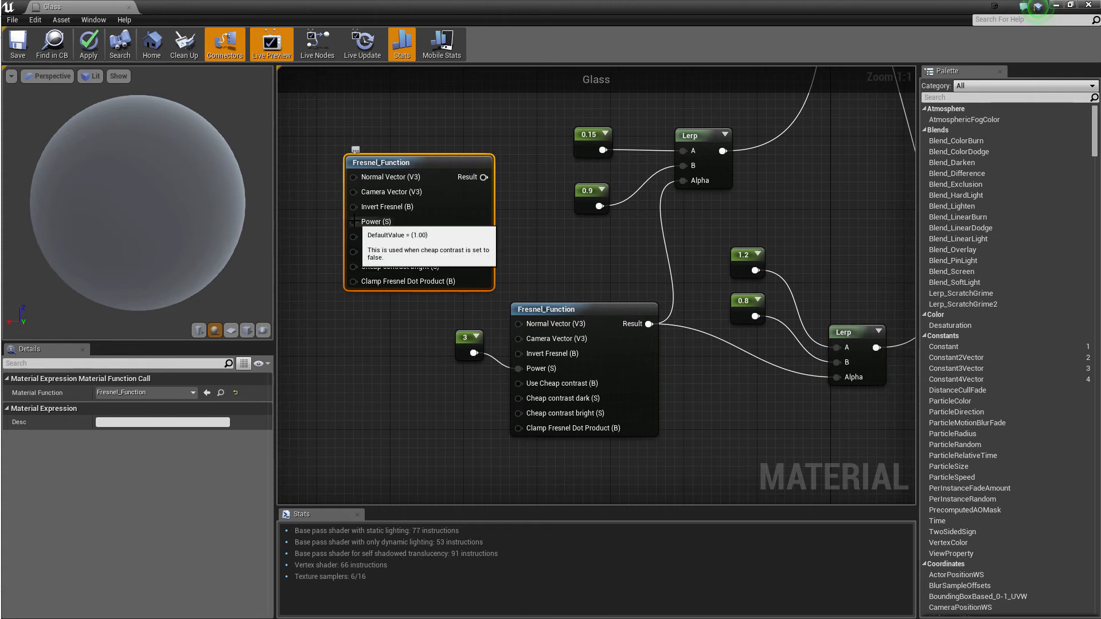
pyautogui.click(521, 170)
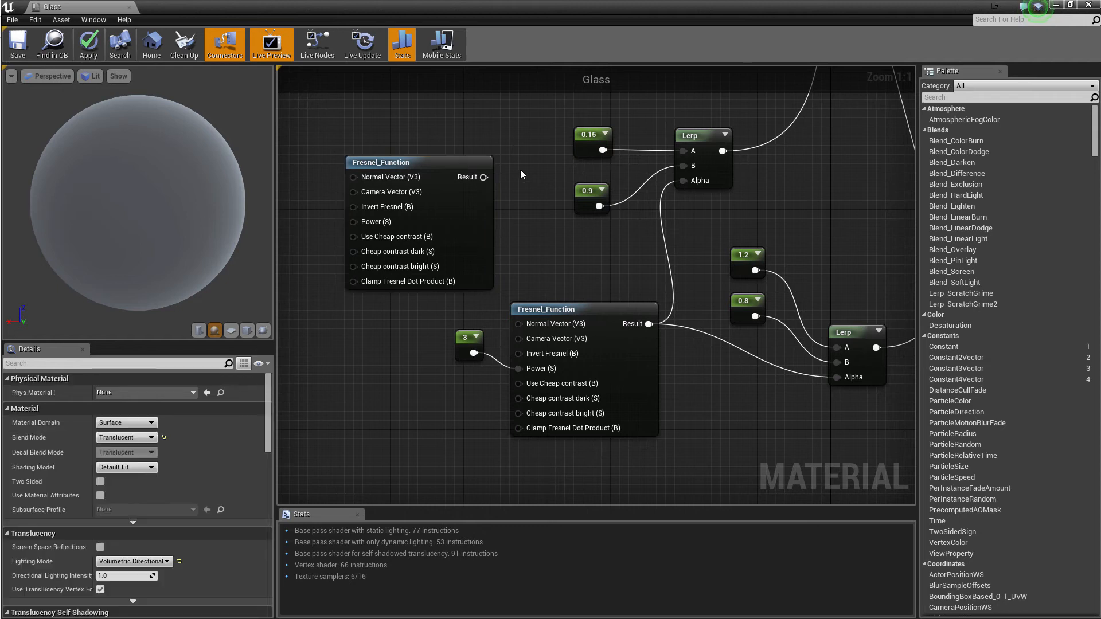
# Review the Opacity and Refraction connections, and switch the Glass preview to a plane viewed at an angle.
pyautogui.moveTo(521, 170); pyautogui.dragTo(404, 236, button='right')
pyautogui.moveTo(593, 257); pyautogui.dragTo(576, 332, button='right')
pyautogui.scroll(-3, 506, 295)
pyautogui.scroll(2, 606, 321)
pyautogui.moveTo(709, 262); pyautogui.dragTo(763, 231, button='right')
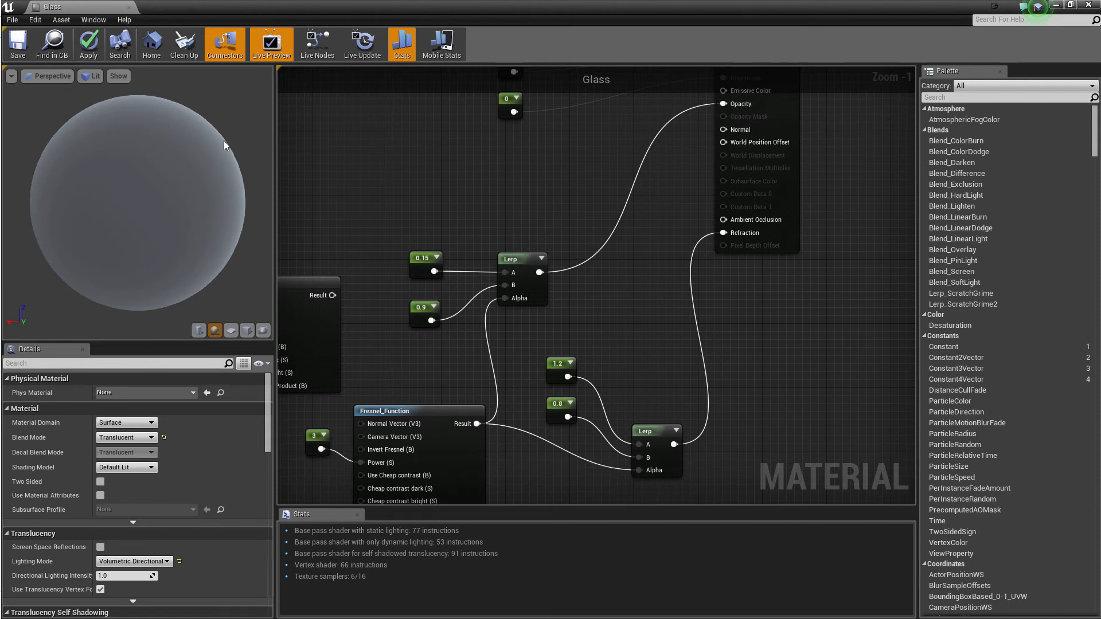
pyautogui.click(230, 330)
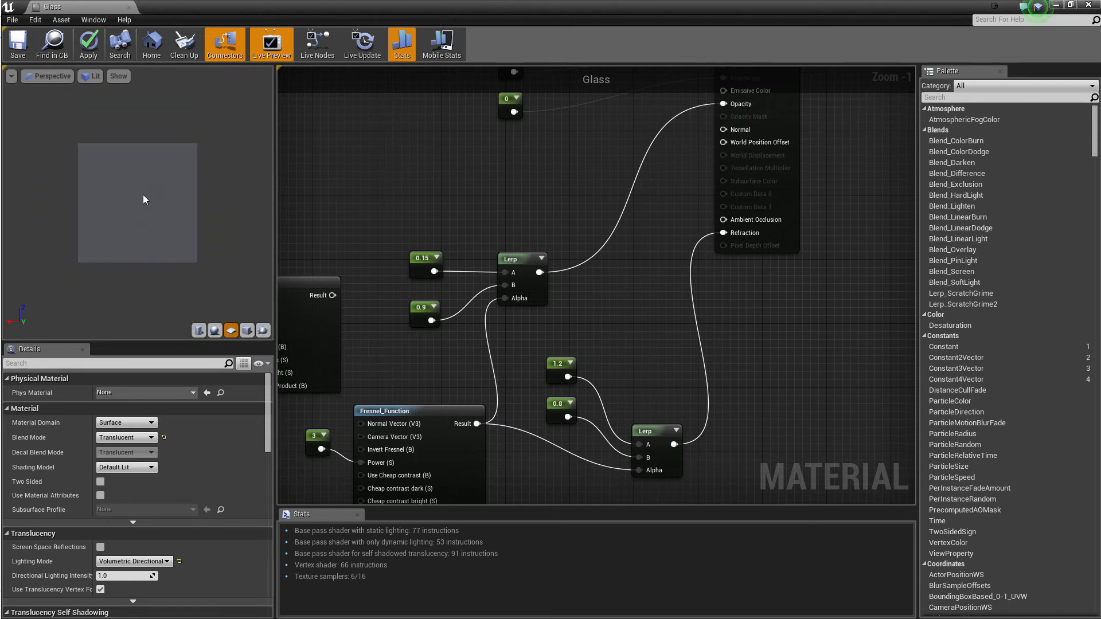
pyautogui.moveTo(136, 187); pyautogui.dragTo(151, 210)
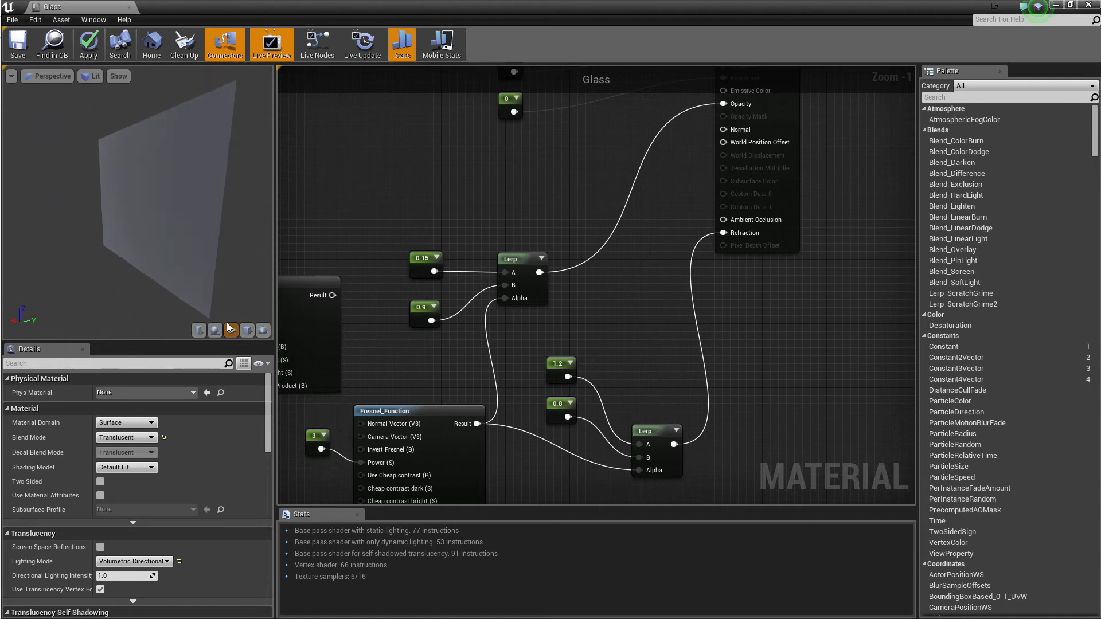
# Switch the Glass preview to a cube and examine its faces from an angle.
pyautogui.click(246, 331)
pyautogui.moveTo(150, 252); pyautogui.dragTo(96, 203)
pyautogui.scroll(-5, 84, 199)
pyautogui.moveTo(85, 199); pyautogui.dragTo(175, 202)
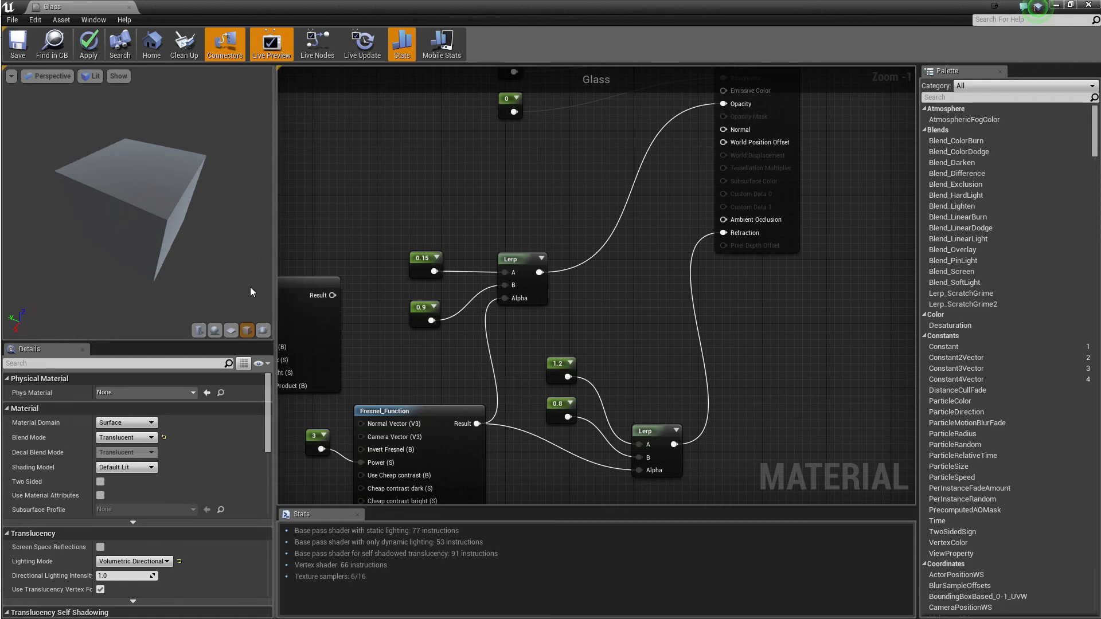
# Move the 0.15 and 0.9 opacity constants up slightly and closer together beside the opacity Lerp.
pyautogui.moveTo(563, 168); pyautogui.dragTo(580, 206, button='right')
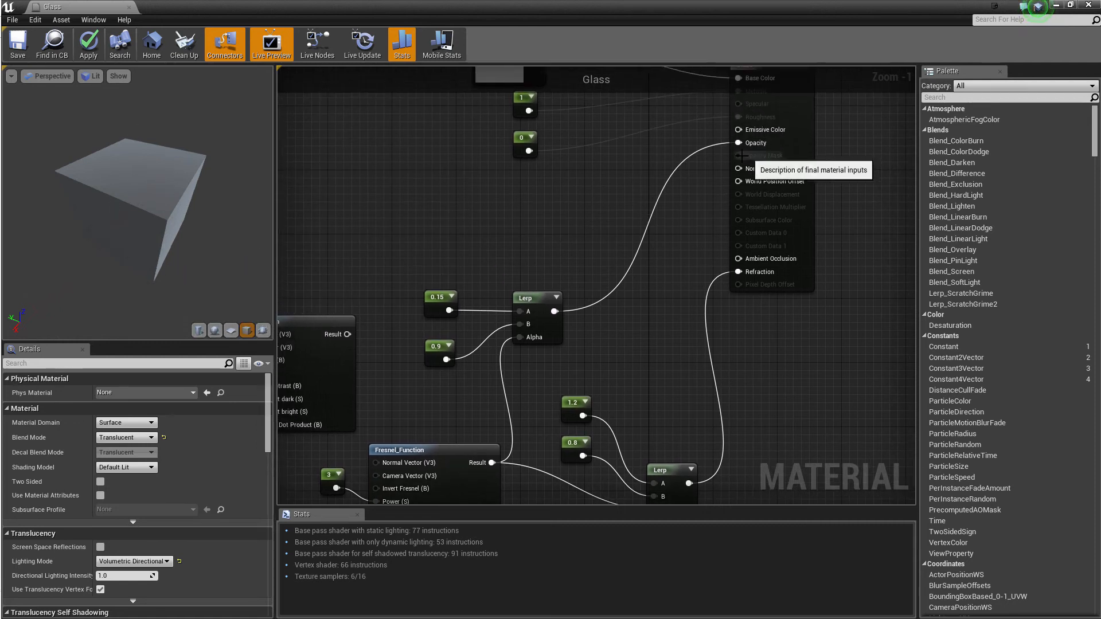
pyautogui.moveTo(565, 305); pyautogui.dragTo(603, 274, button='right')
pyautogui.moveTo(488, 270); pyautogui.dragTo(487, 263)
pyautogui.moveTo(481, 320); pyautogui.dragTo(482, 303)
pyautogui.click(665, 344)
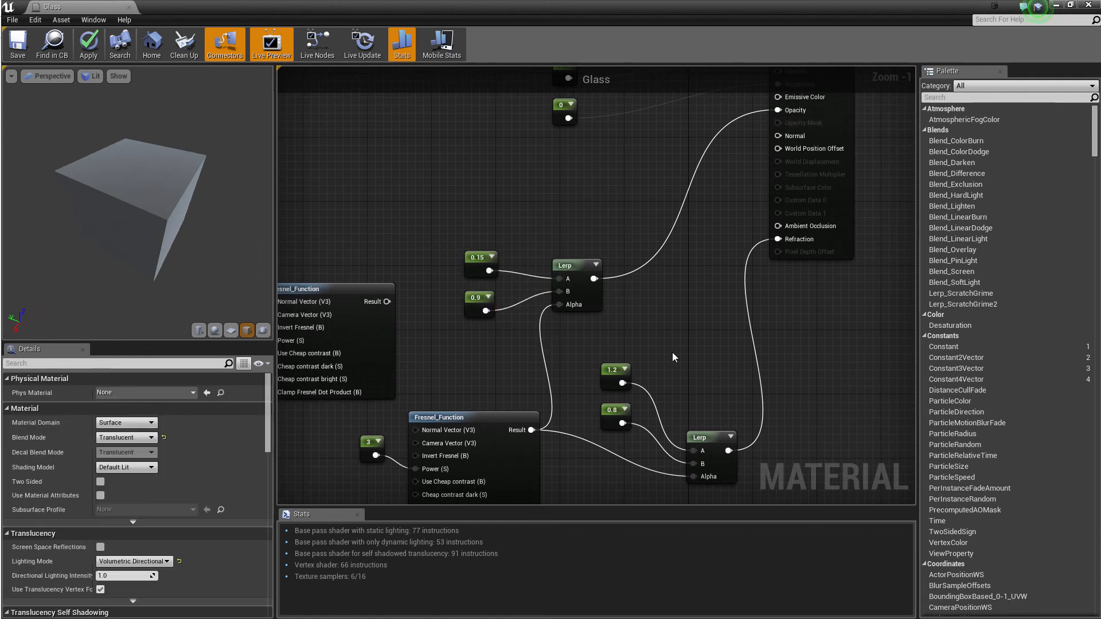
# Nudge the 1.2 refraction constant upward and review the 0.8 constant feeding the same Lerp.
pyautogui.moveTo(672, 352); pyautogui.dragTo(673, 295, button='right')
pyautogui.moveTo(610, 313); pyautogui.dragTo(610, 305)
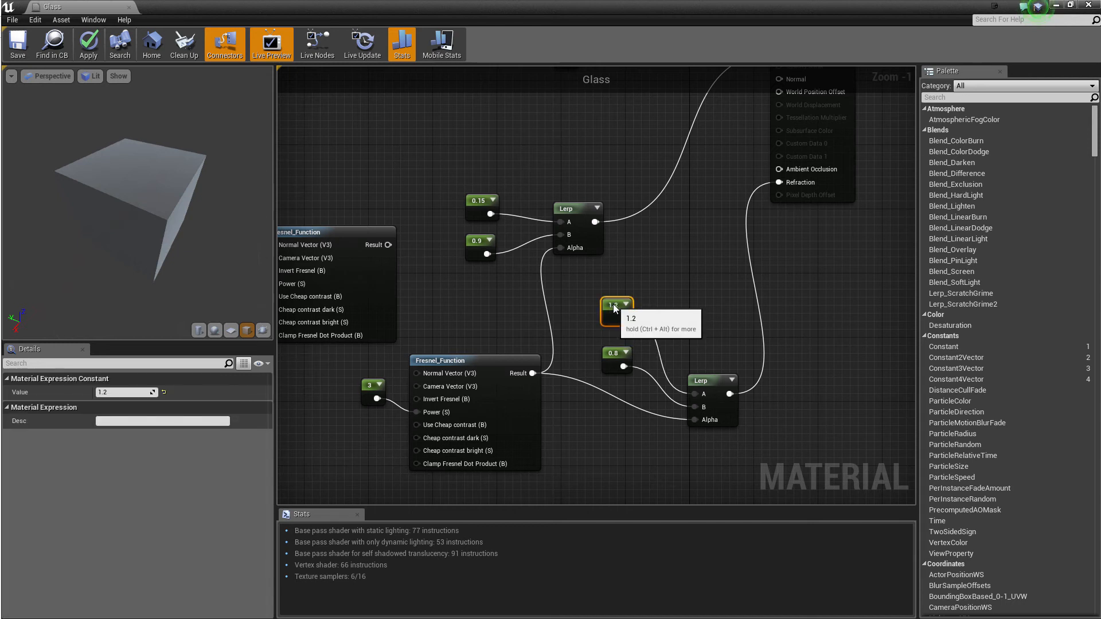
pyautogui.click(608, 362)
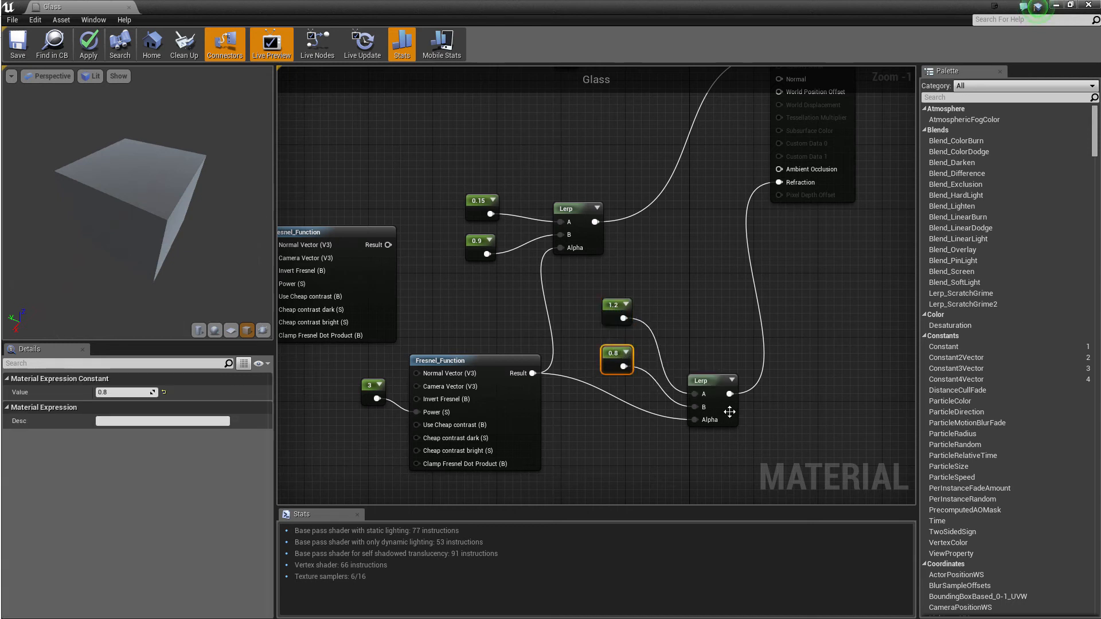
pyautogui.click(710, 345)
pyautogui.moveTo(710, 345); pyautogui.dragTo(785, 319, button='right')
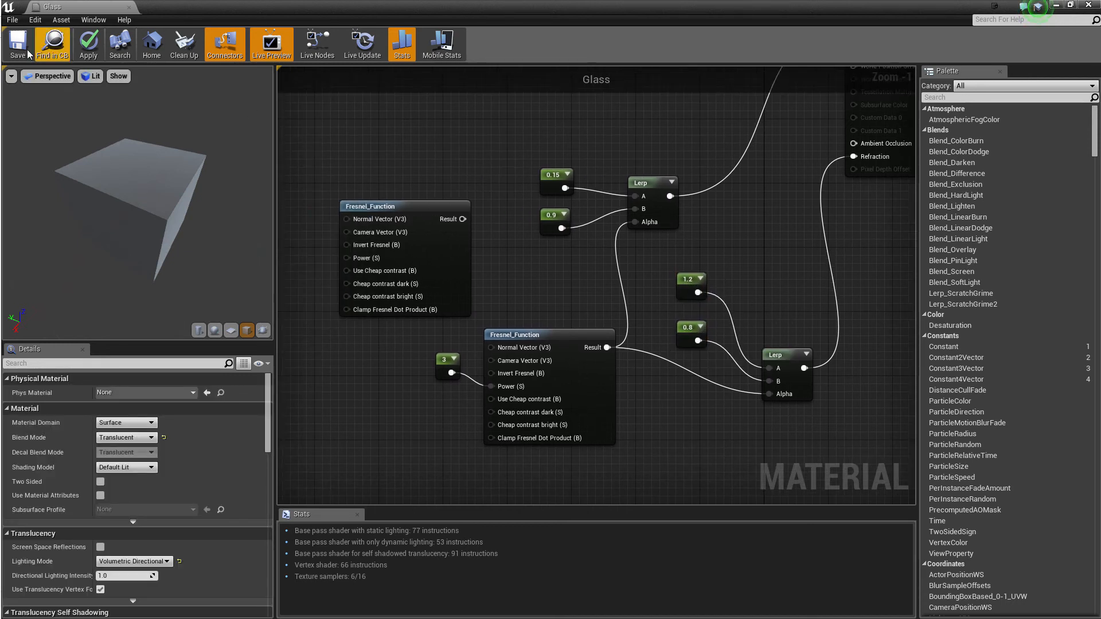
# Choose Volumetric Directional as the Glass material's translucency lighting mode, and save and close the material.
pyautogui.press('Home')
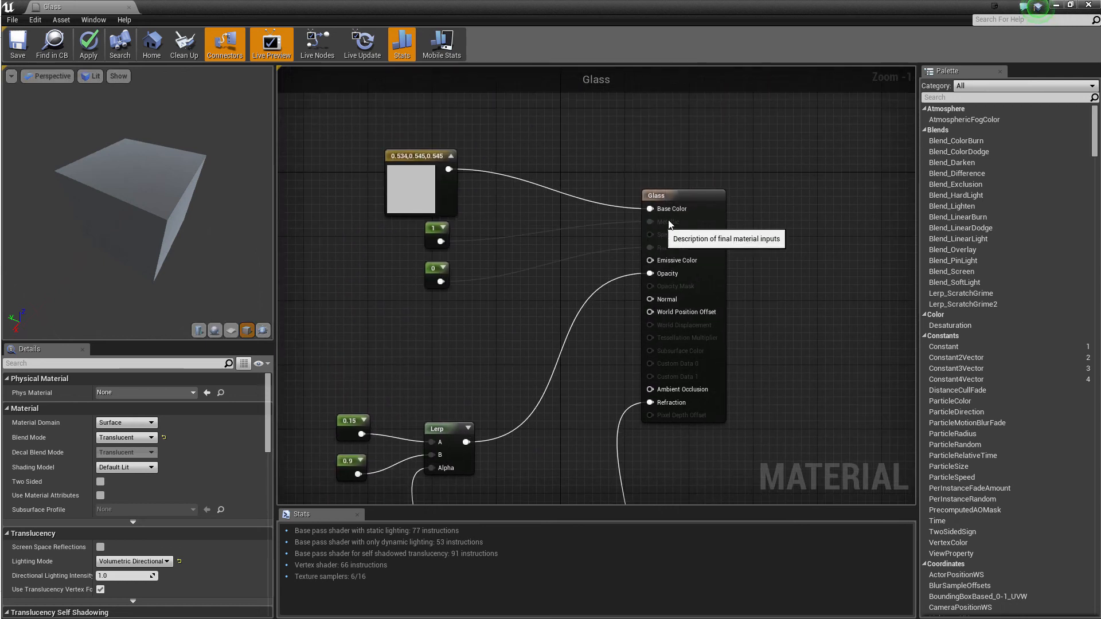
pyautogui.moveTo(691, 206); pyautogui.dragTo(707, 197)
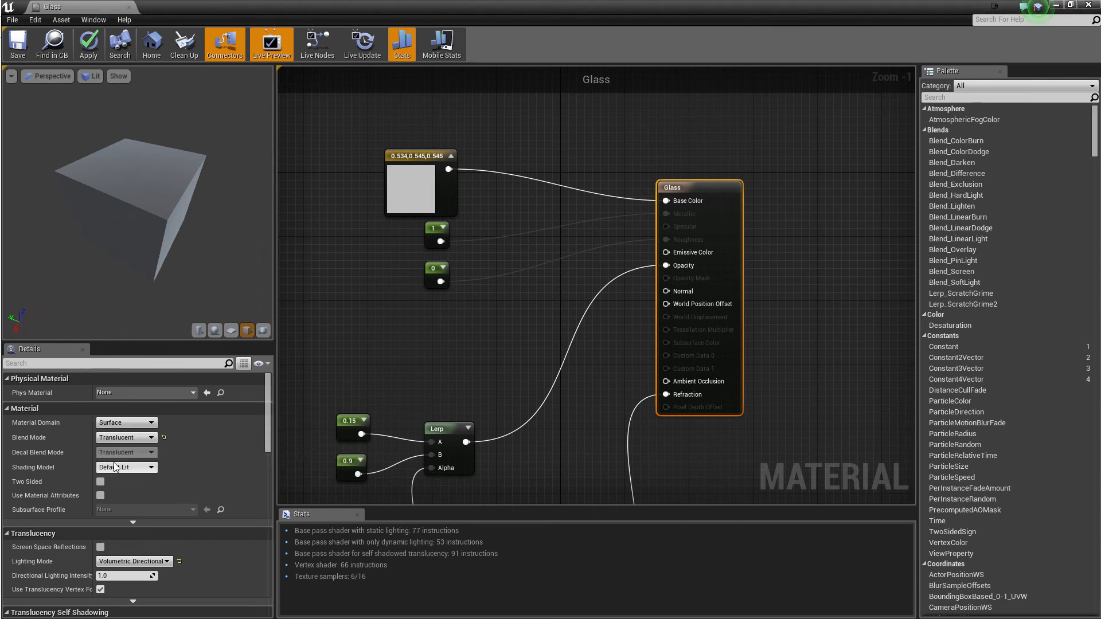
pyautogui.click(147, 564)
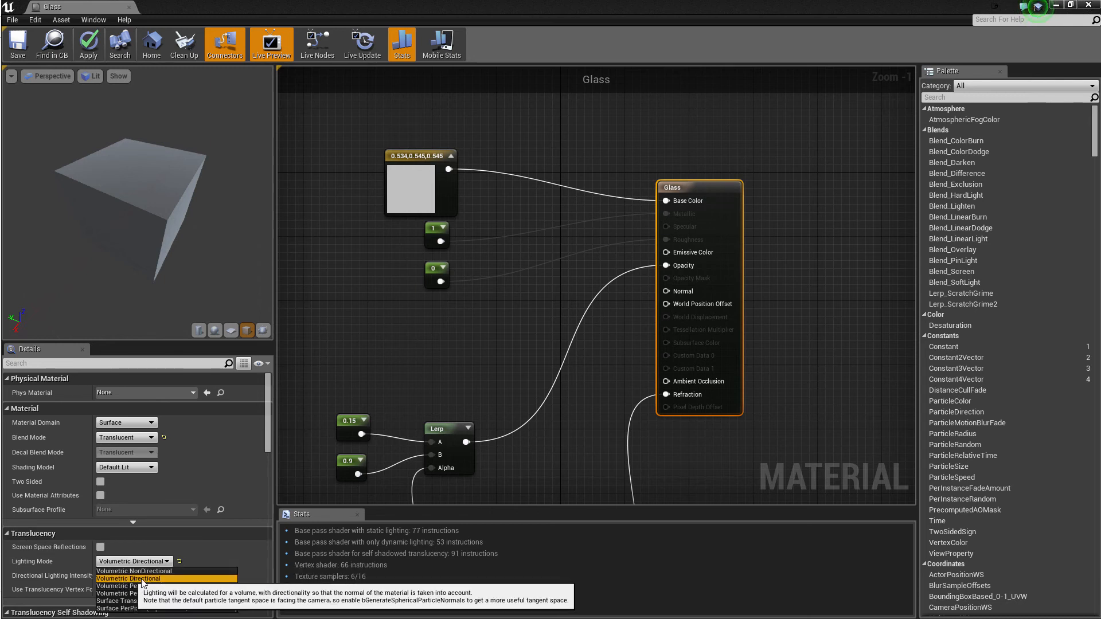
pyautogui.click(125, 579)
pyautogui.click(432, 365)
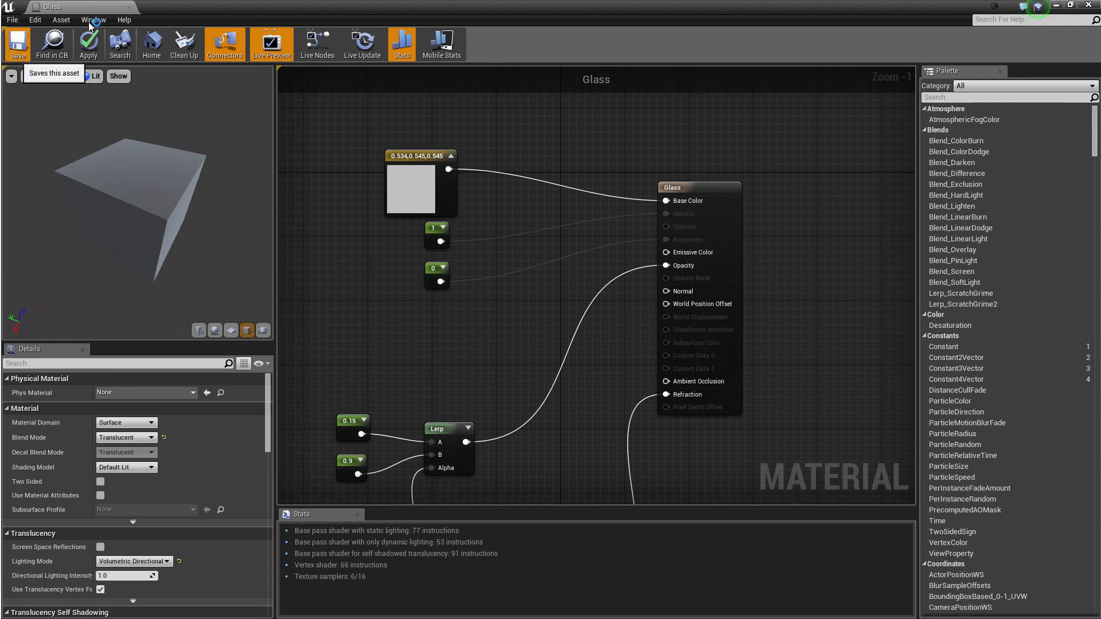
pyautogui.click(129, 8)
# Place a basic Cube in the level on the paved floor beside the statue's pool.
pyautogui.moveTo(562, 246); pyautogui.dragTo(632, 241, button='right')
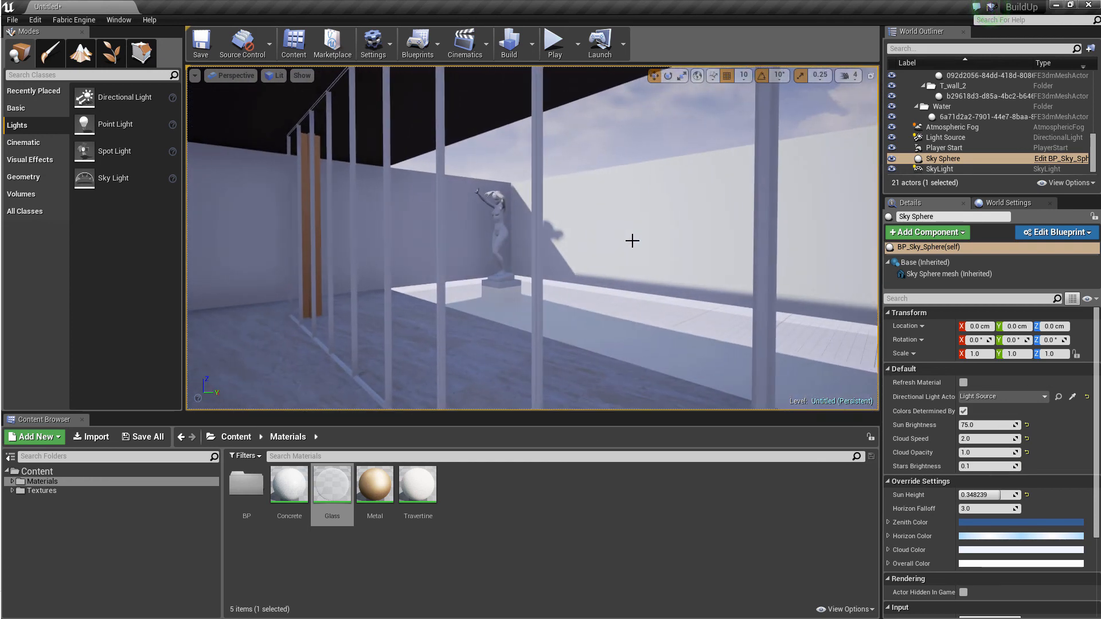
pyautogui.moveTo(497, 316); pyautogui.dragTo(516, 298, button='right')
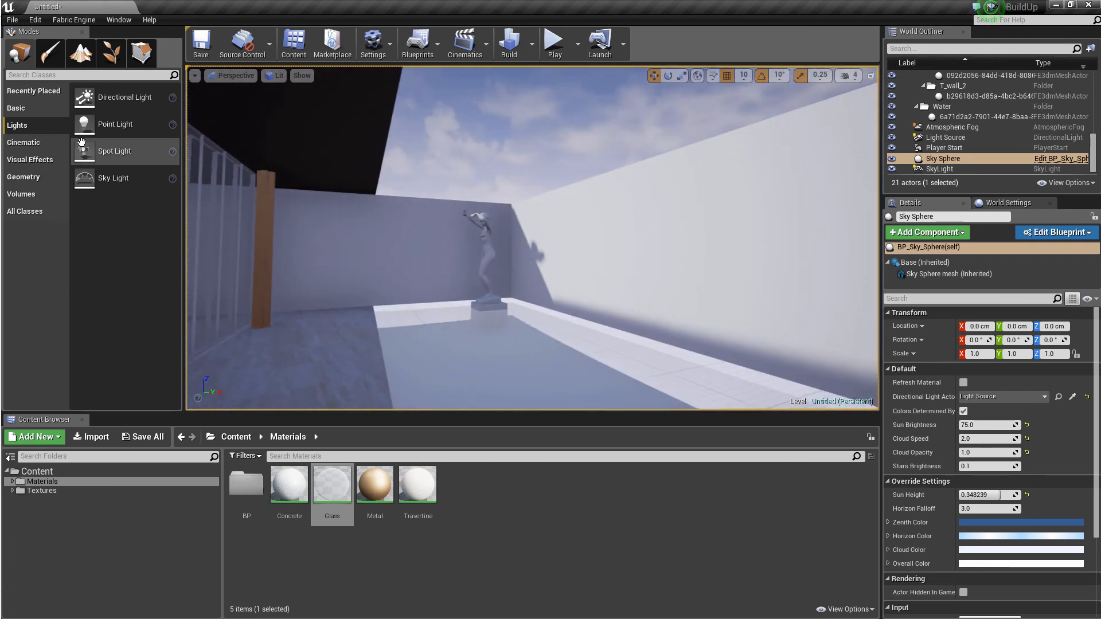
pyautogui.click(17, 109)
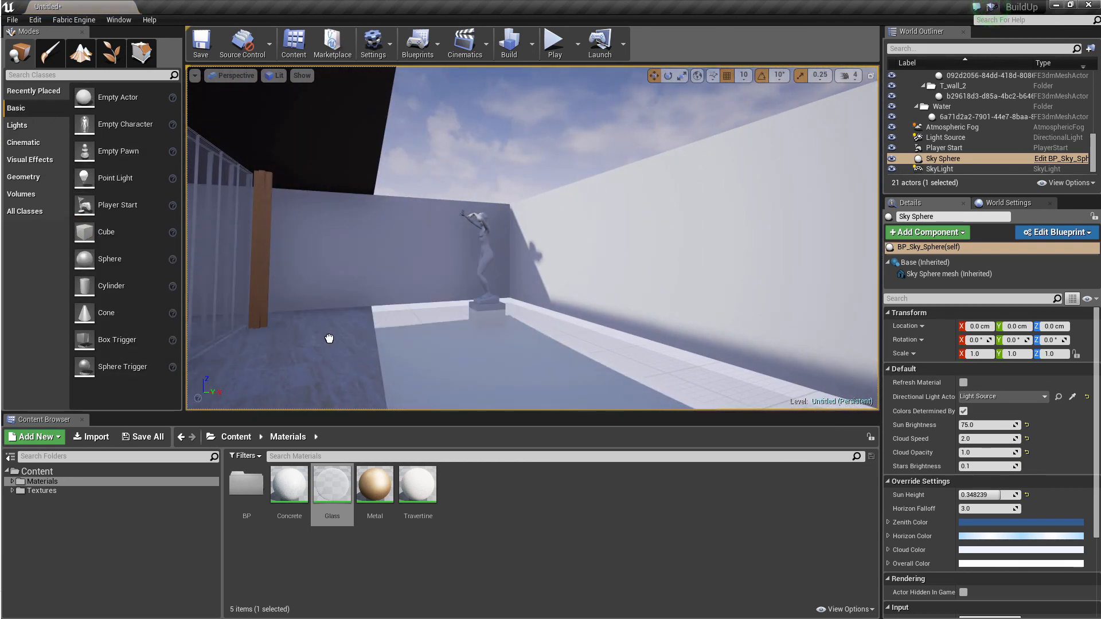
pyautogui.moveTo(344, 375); pyautogui.dragTo(352, 371)
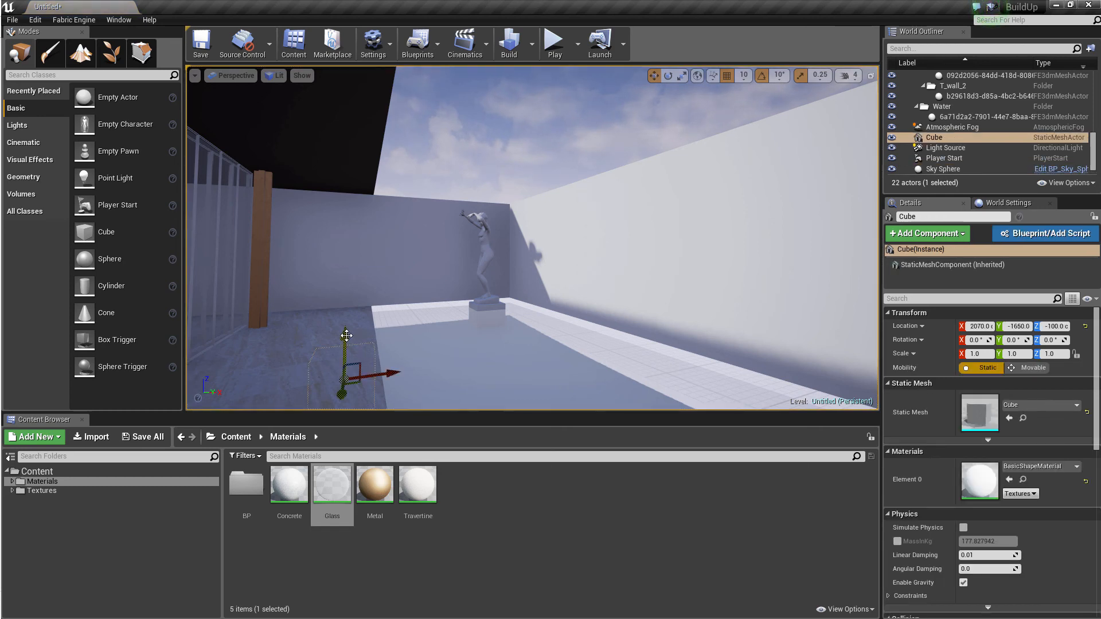
# Apply the Glass material to the cube and move it in front of the statue at X 2130, Y -1160, Z 120.
pyautogui.keyDown('alt'); pyautogui.moveTo(367, 266); pyautogui.dragTo(392, 248); pyautogui.keyUp('alt')
pyautogui.moveTo(372, 211); pyautogui.dragTo(174, 214)
pyautogui.moveTo(286, 238)
pyautogui.mouseDown(button='right')
pyautogui.moveTo(409, 245)
pyautogui.moveTo(393, 288)
pyautogui.moveTo(418, 266)
pyautogui.moveTo(275, 248)
pyautogui.mouseUp(button='right')
pyautogui.moveTo(328, 480); pyautogui.dragTo(428, 308)
pyautogui.moveTo(428, 308); pyautogui.dragTo(342, 268, button='right')
pyautogui.moveTo(374, 251); pyautogui.dragTo(372, 178)
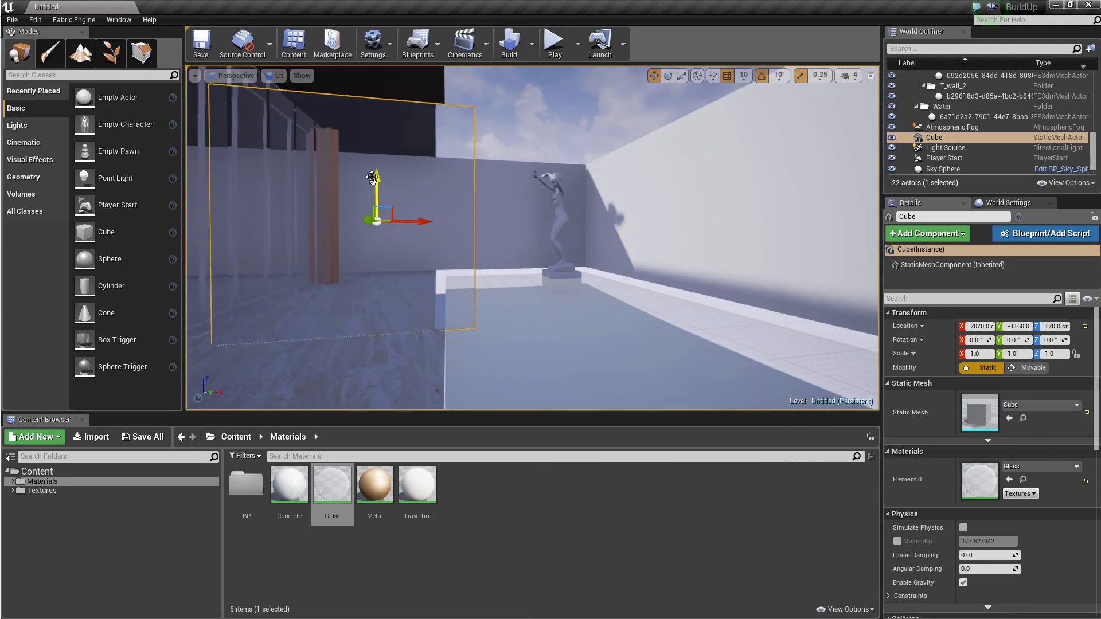
pyautogui.moveTo(435, 222); pyautogui.dragTo(524, 222)
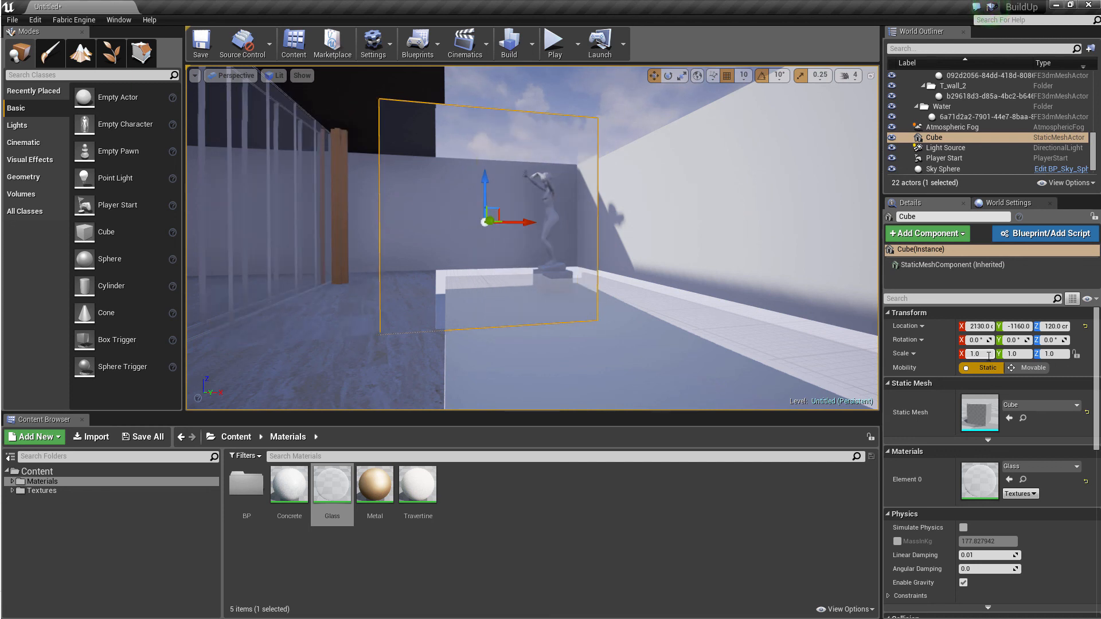
# Scale the glass cube to 0.5 on X, Y and Z, and view the statue through it at an angle.
pyautogui.write('0.5')
pyautogui.press('Tab')
pyautogui.write('0.5')
pyautogui.press('Tab')
pyautogui.press('BackSpace')
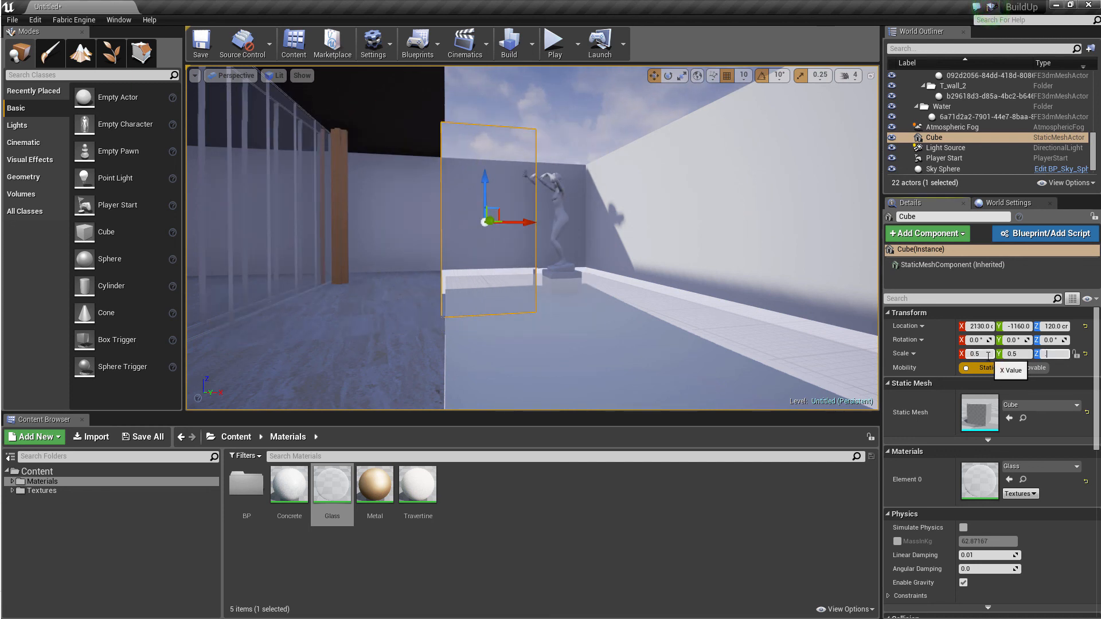
pyautogui.moveTo(555, 149); pyautogui.dragTo(514, 181, button='right')
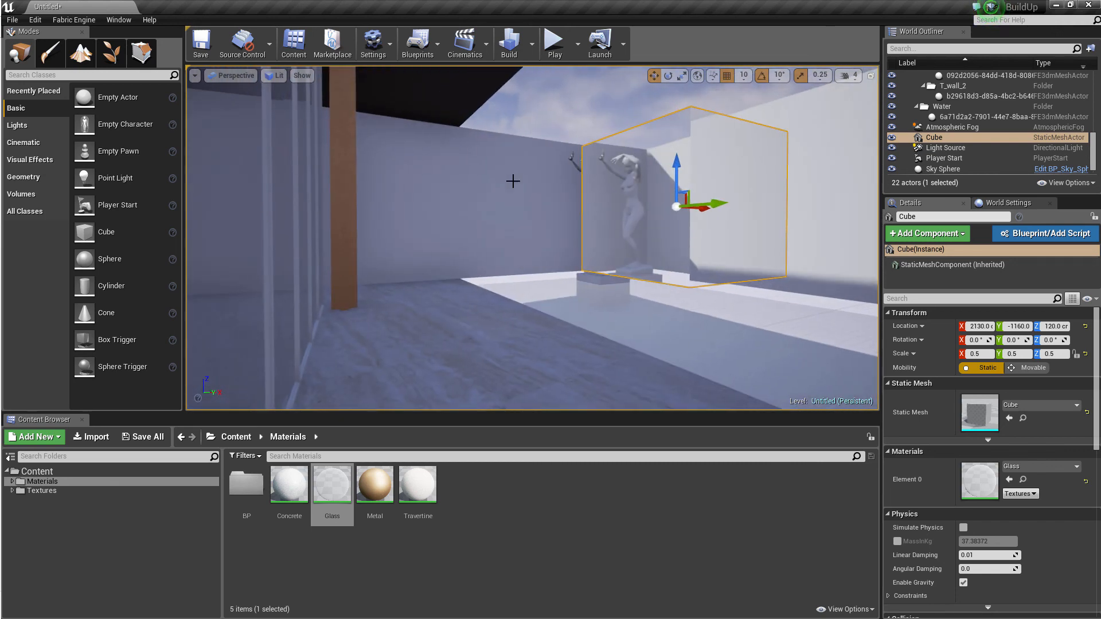
# Select and frame the Sky Sphere, and look over the pavilion's roofs and floor from above.
pyautogui.click(586, 114)
pyautogui.moveTo(679, 242); pyautogui.dragTo(659, 234, button='right')
pyautogui.press('f')
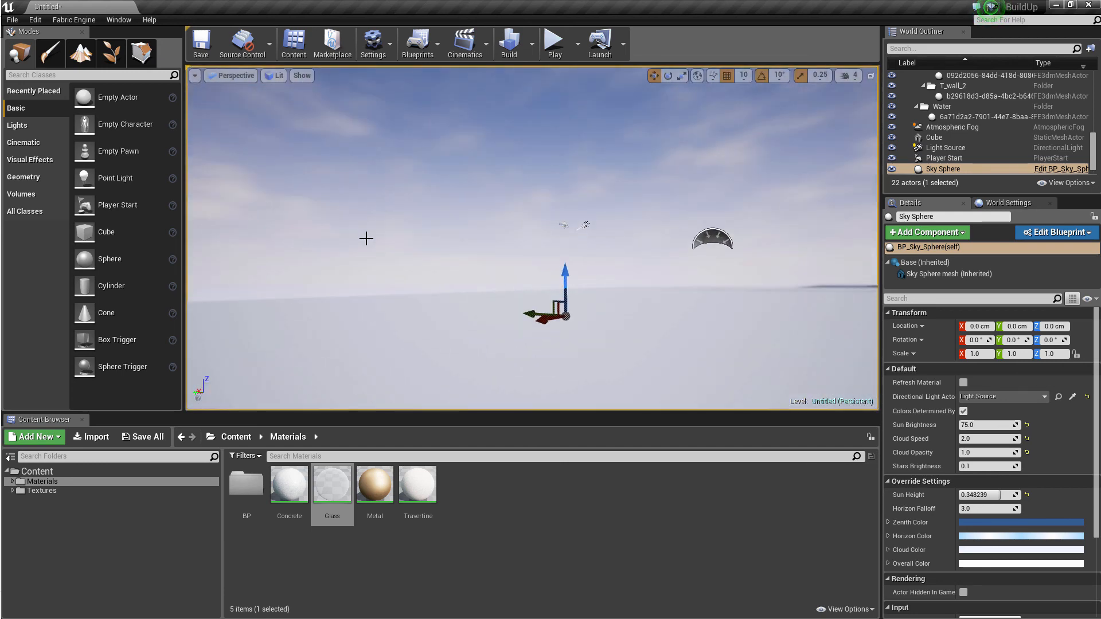
pyautogui.moveTo(367, 238); pyautogui.dragTo(681, 310, button='right')
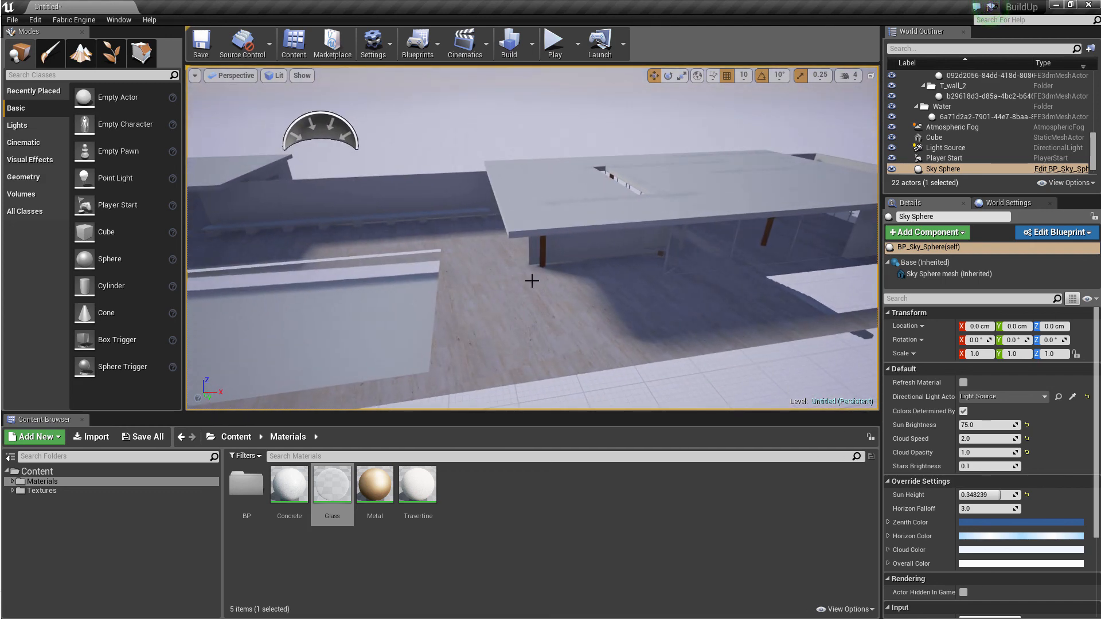
pyautogui.moveTo(701, 300); pyautogui.dragTo(746, 373, button='right')
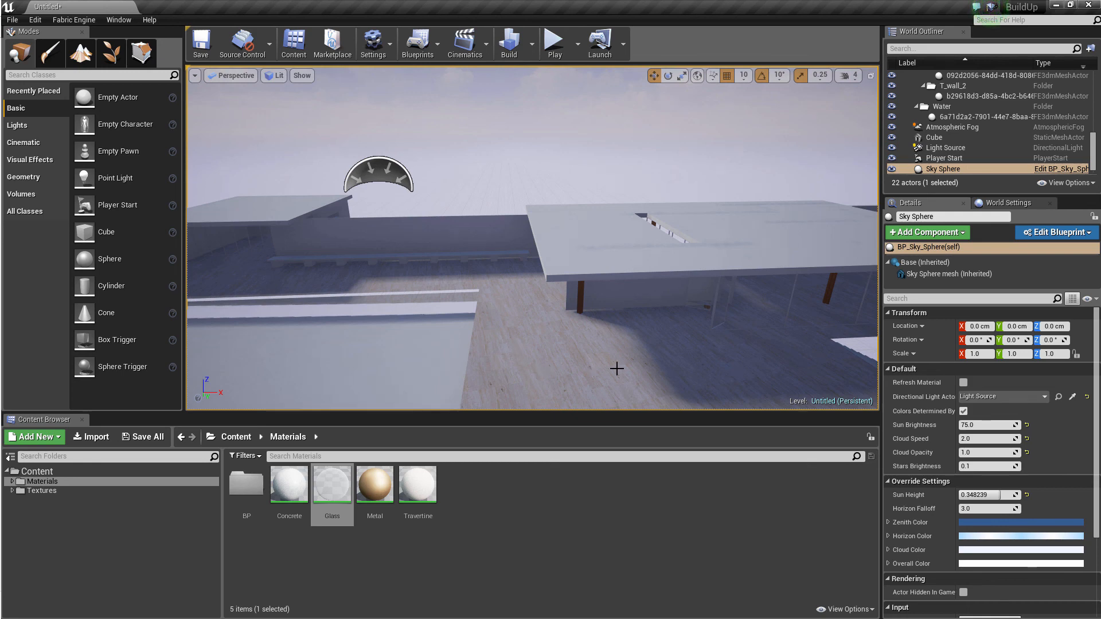
pyautogui.moveTo(617, 368); pyautogui.dragTo(602, 351, button='right')
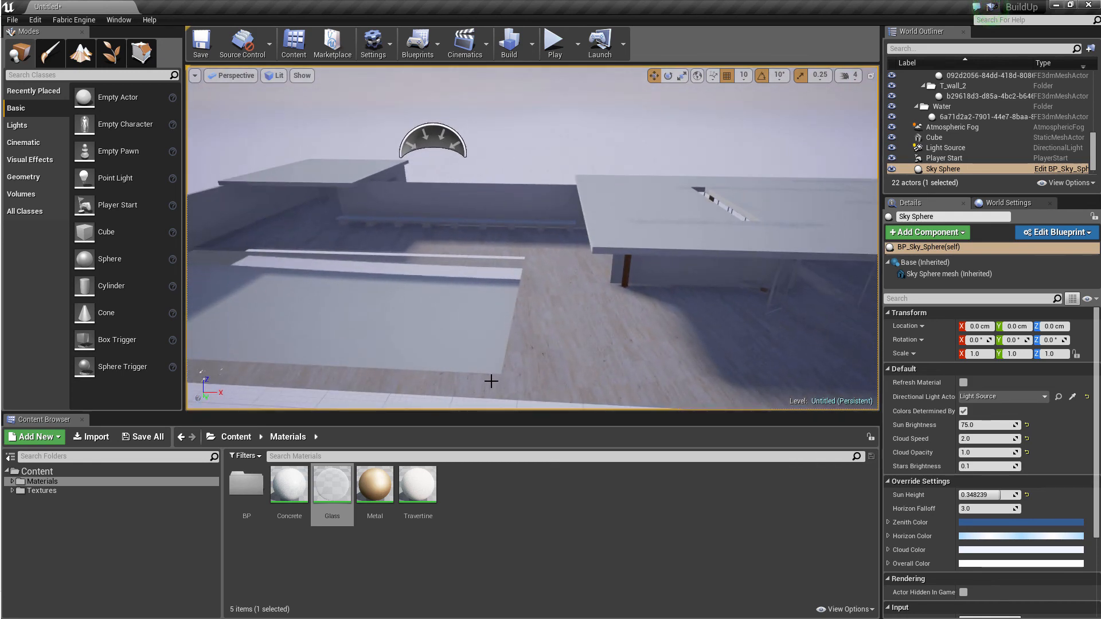